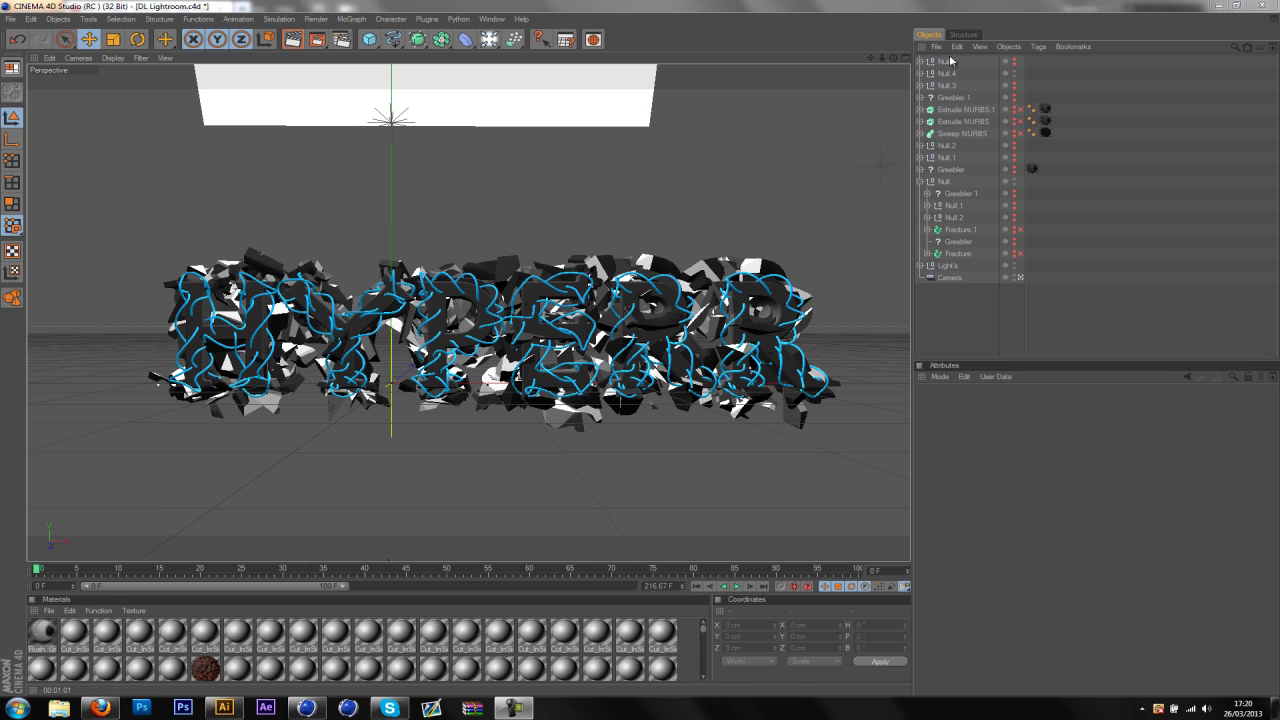
Hide Null.4 and add a new MoGraph MoText object.
left_click(1014, 74)
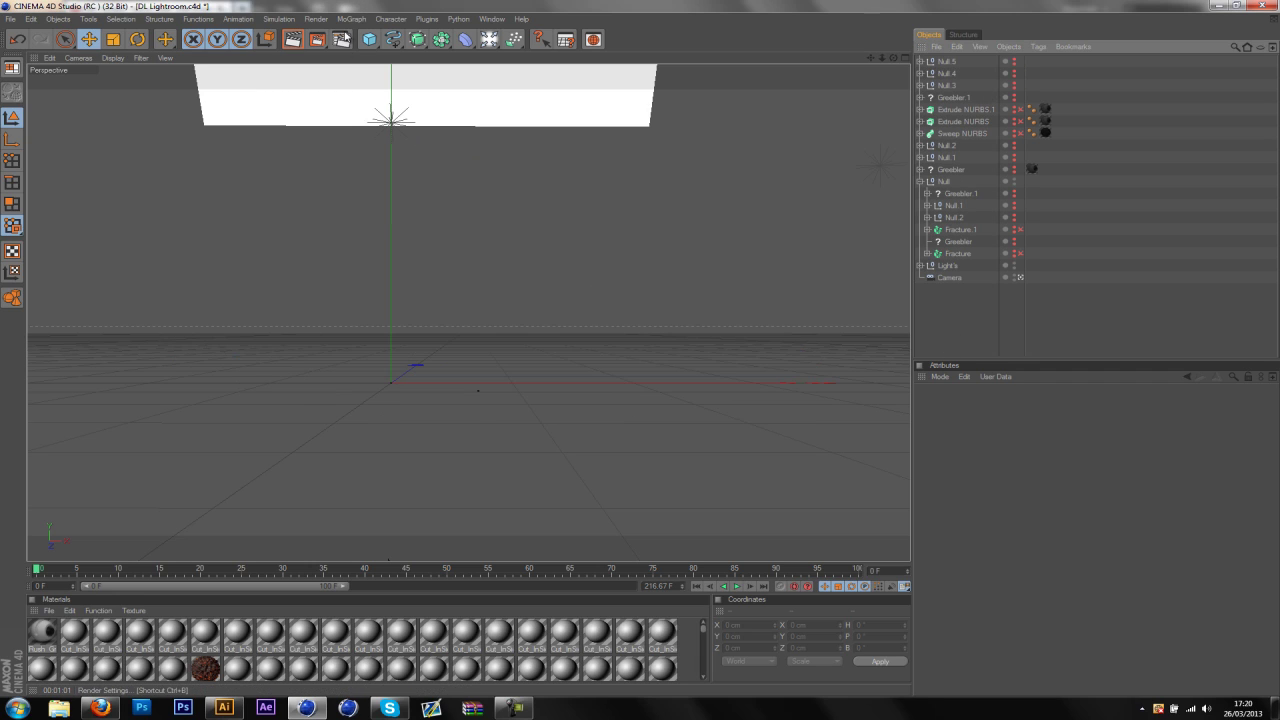
left_click(358, 19)
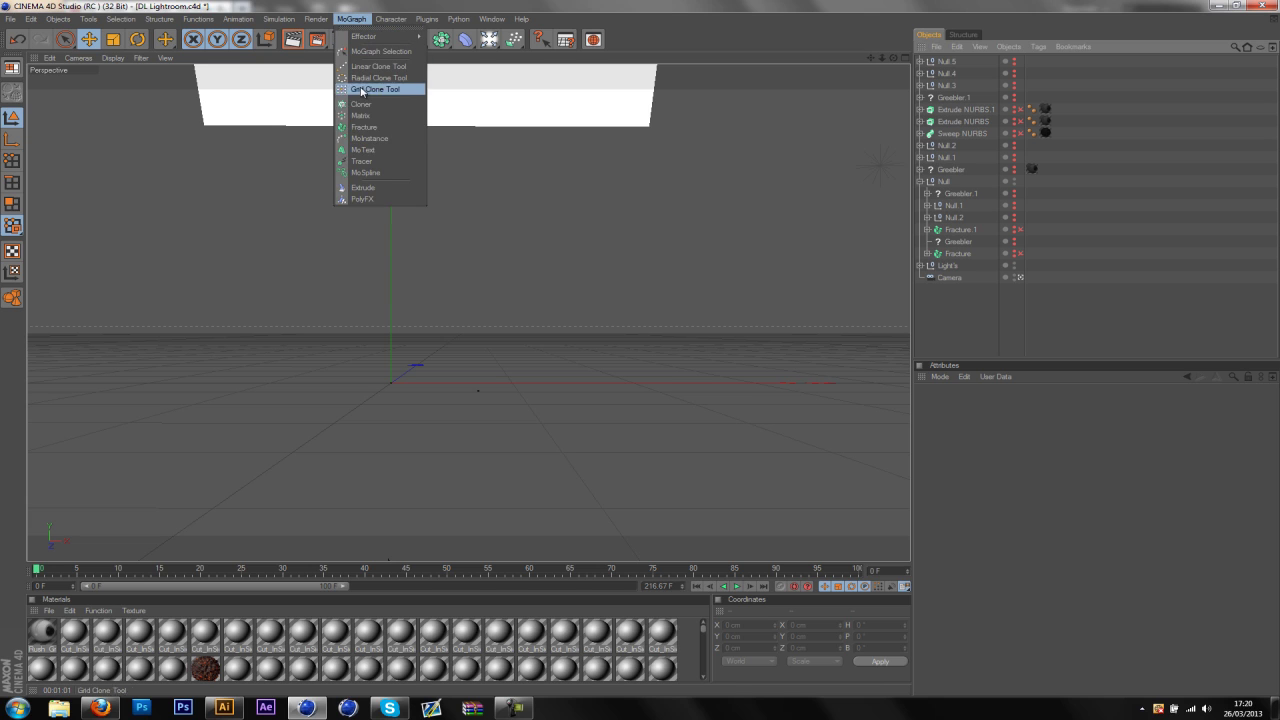
left_click(372, 142)
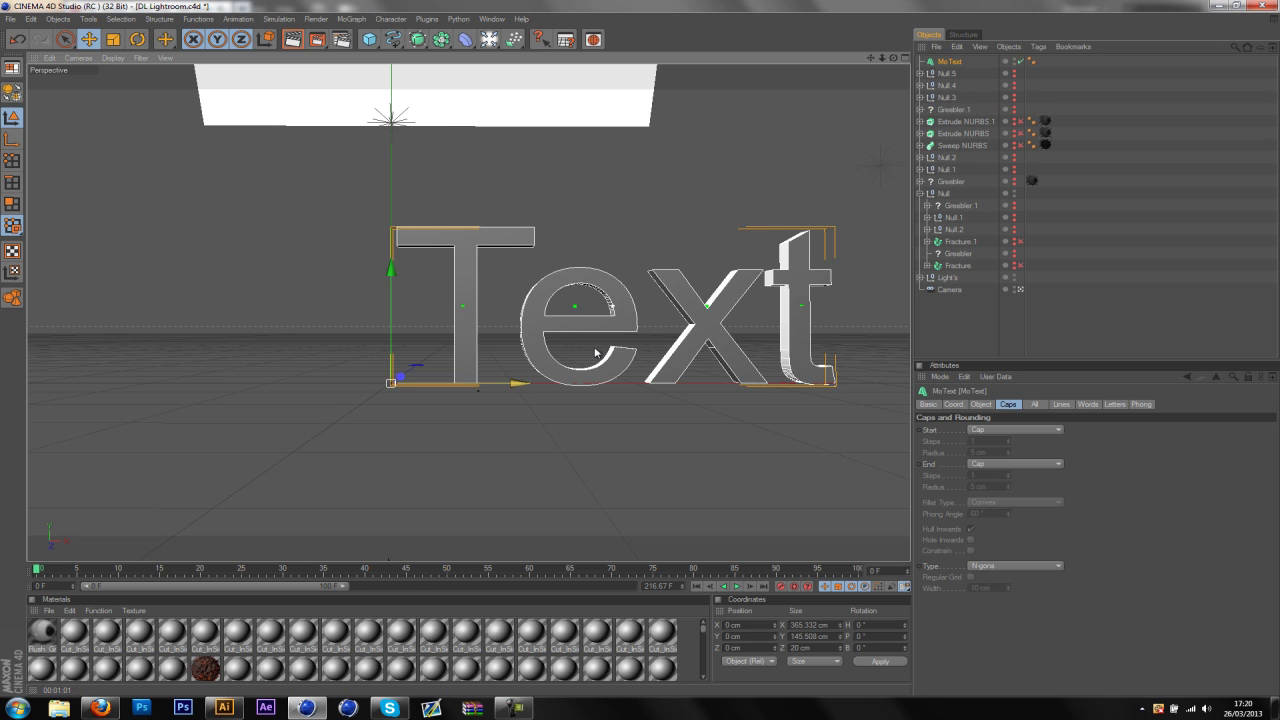
Set the MoText to read PMHD and shift it left of centre on X.
left_click_drag(586, 357, 536, 357)
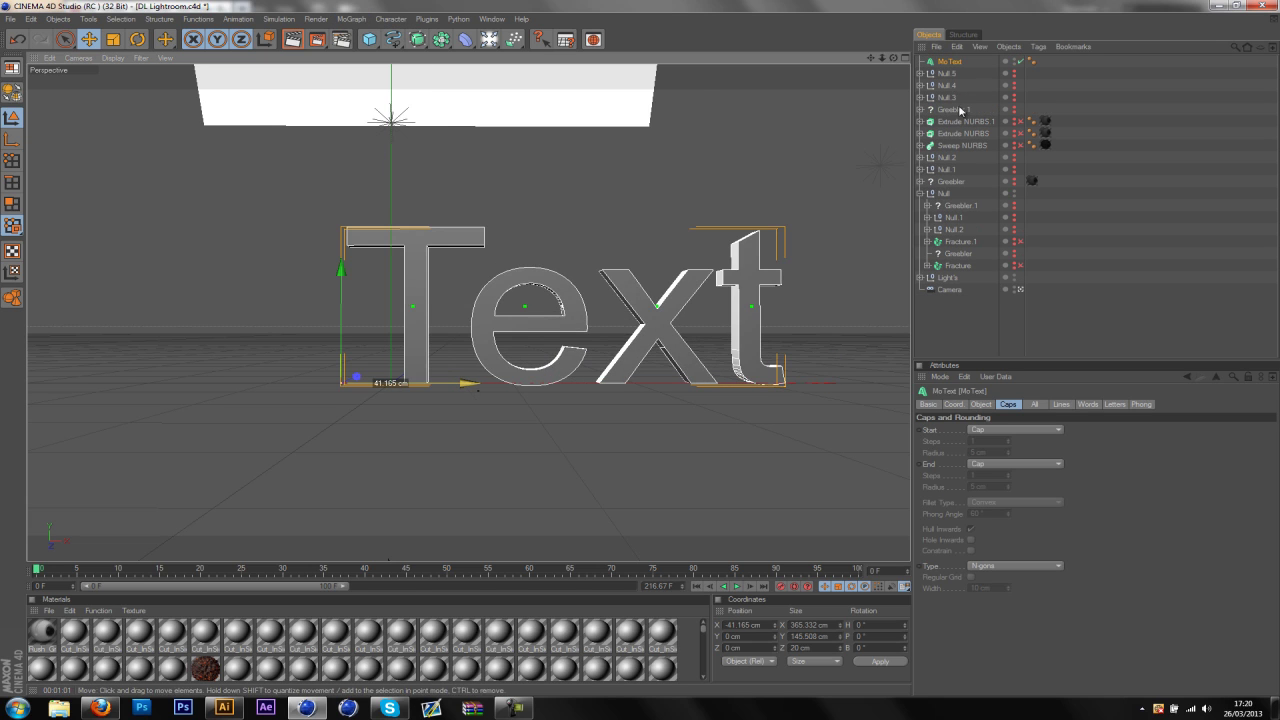
left_click(981, 404)
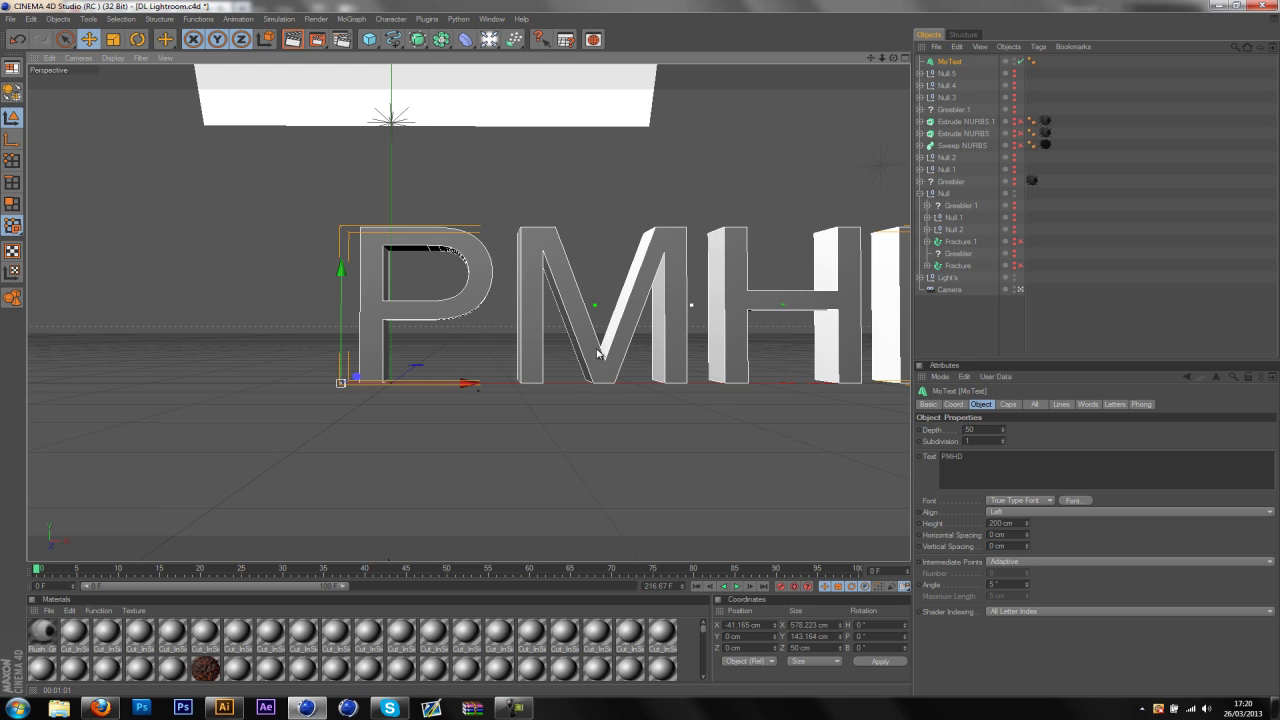
left_click_drag(695, 351, 470, 351)
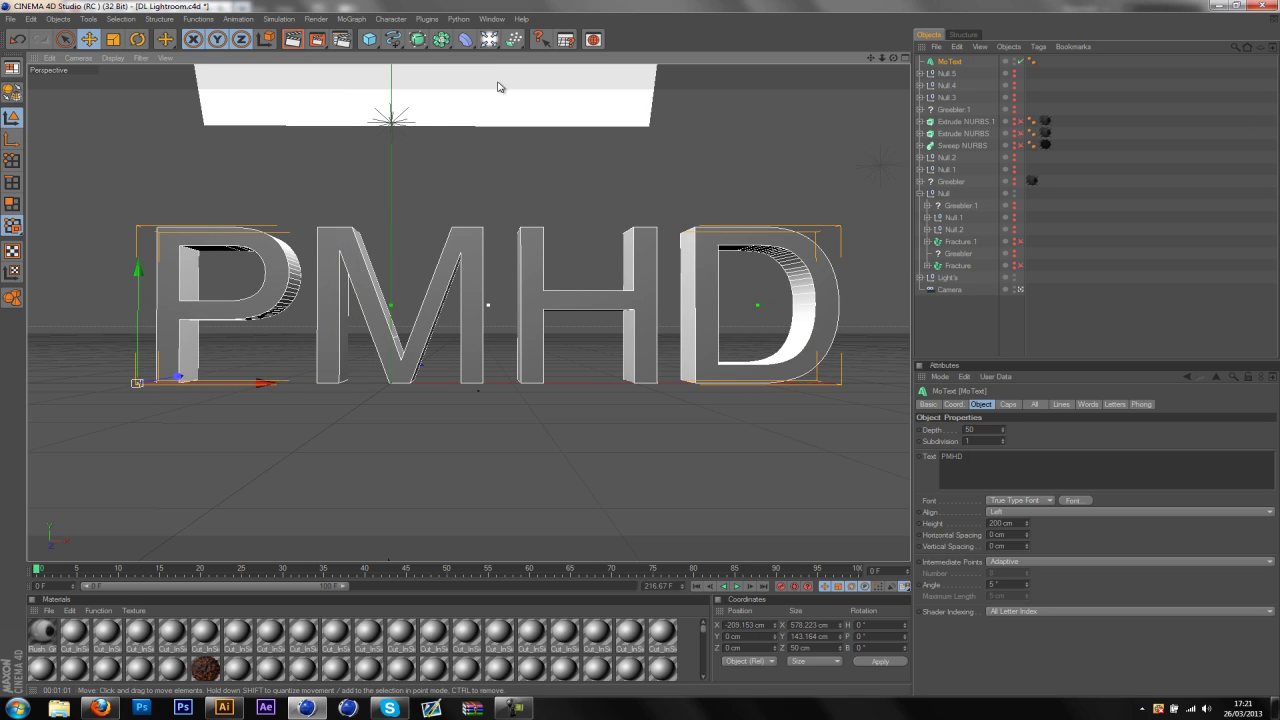
Duplicate the PMHD MoText with copy and paste.
left_click(950, 62)
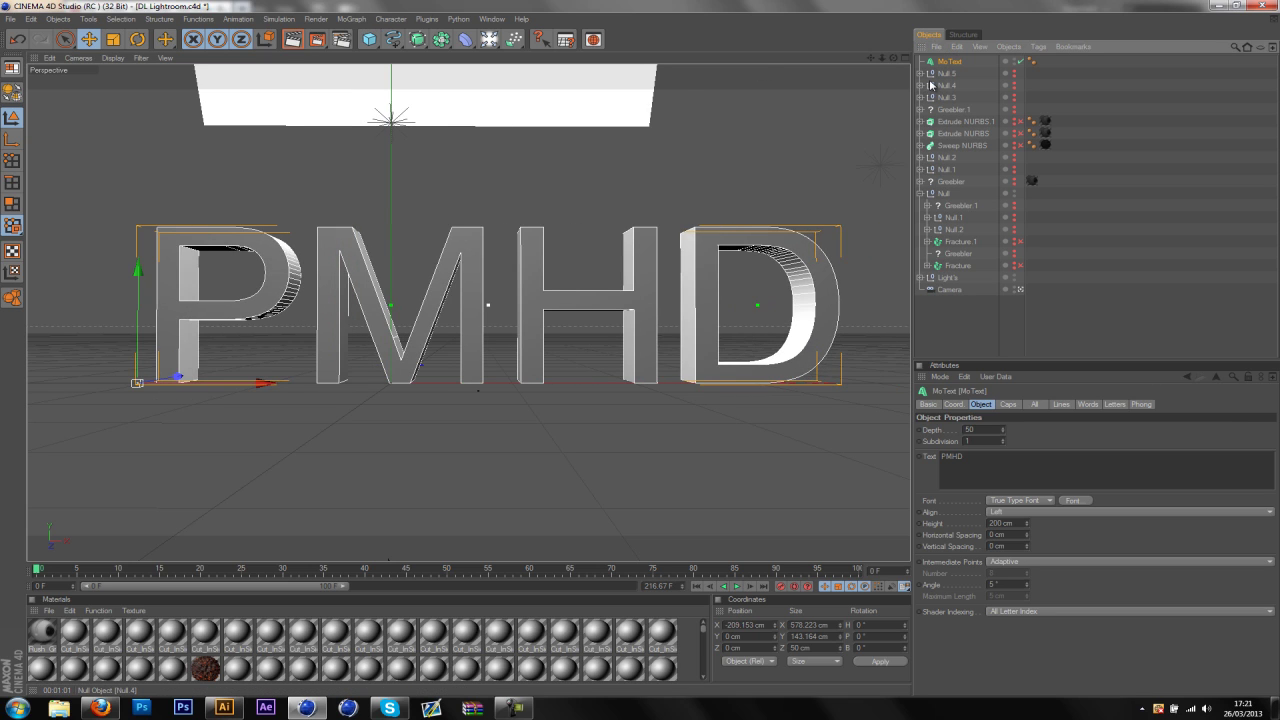
key("ctrl+c")
key("ctrl+v")
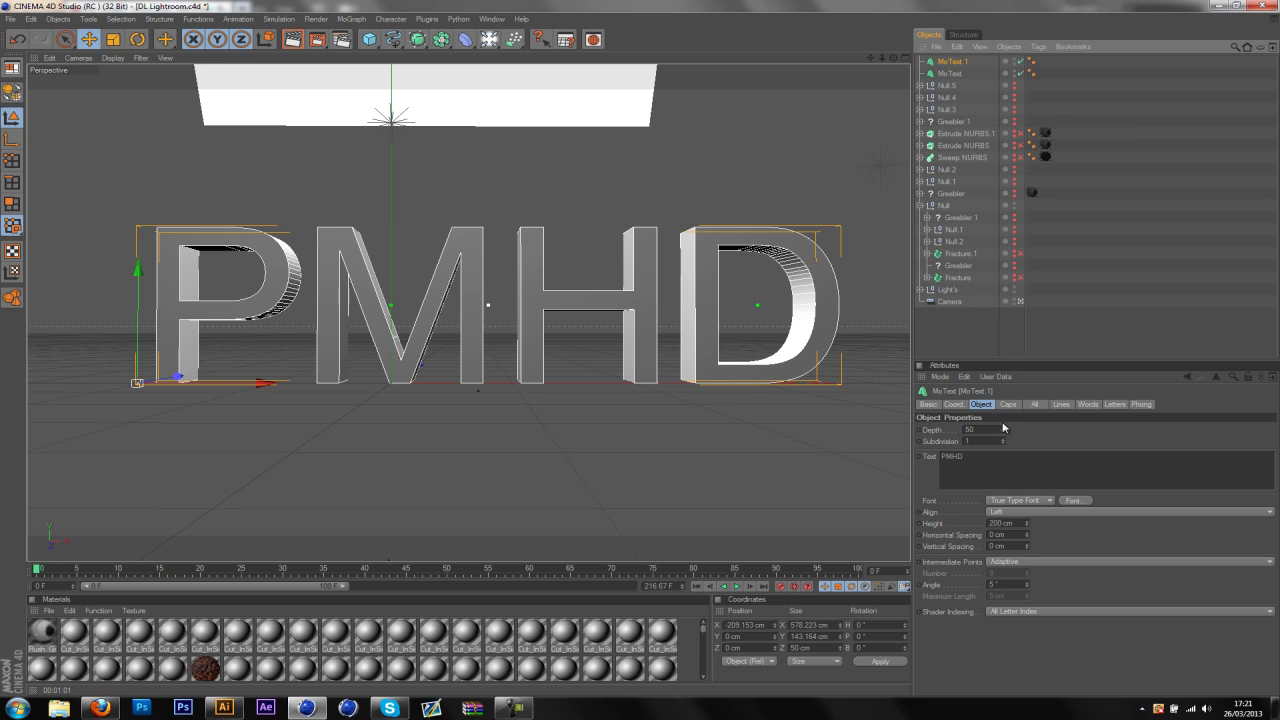
Give the copy Fillet Caps on start and end with a 1 cm radius.
left_click(1008, 404)
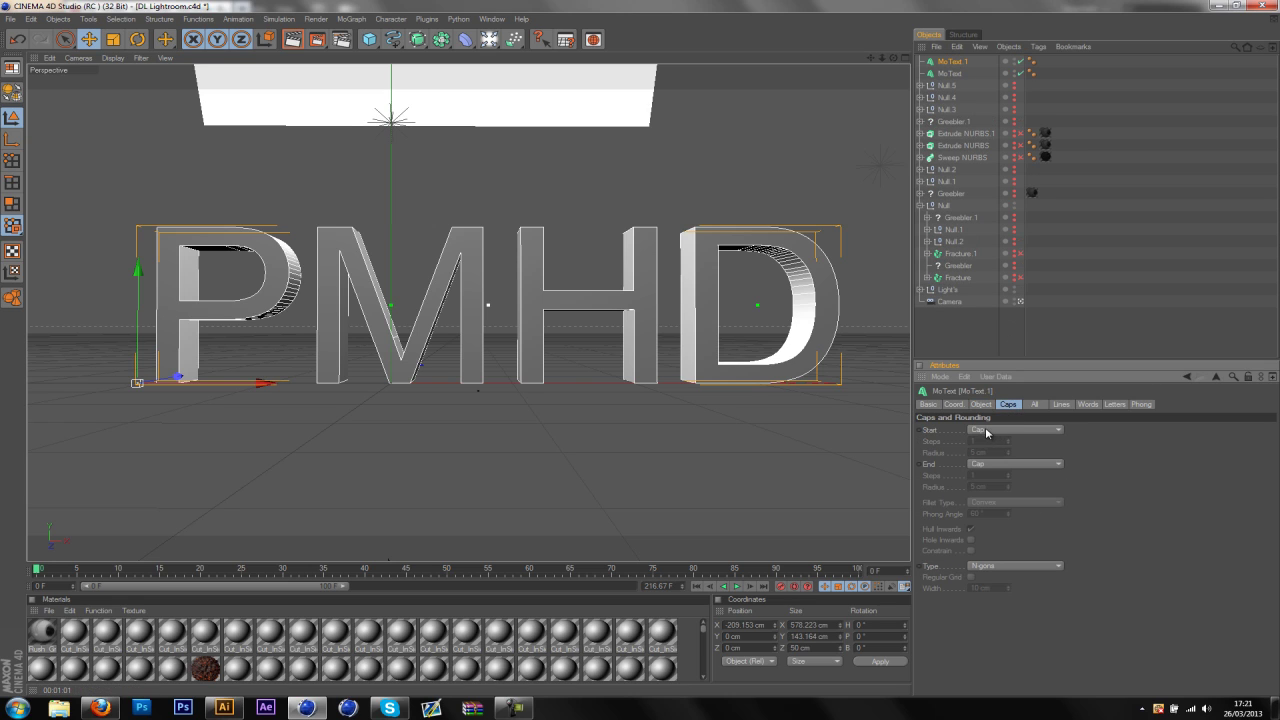
left_click(986, 432)
left_click(986, 477)
left_click(990, 464)
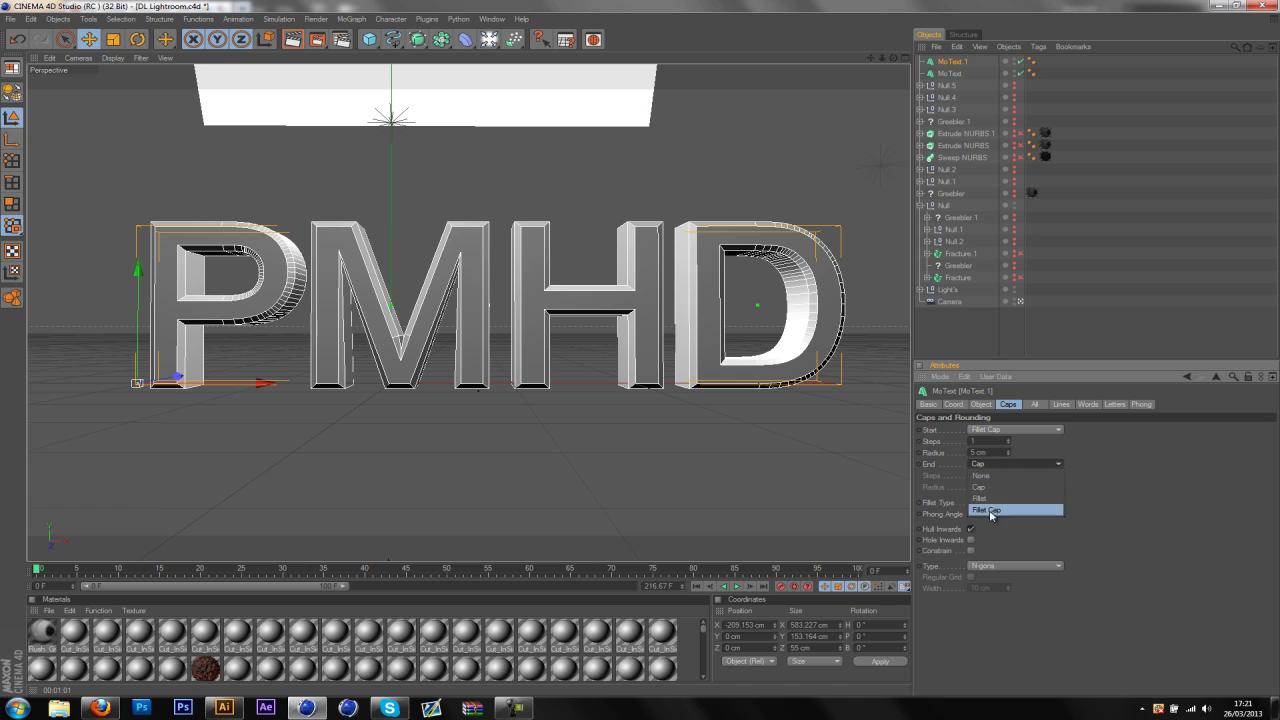
left_click(988, 510)
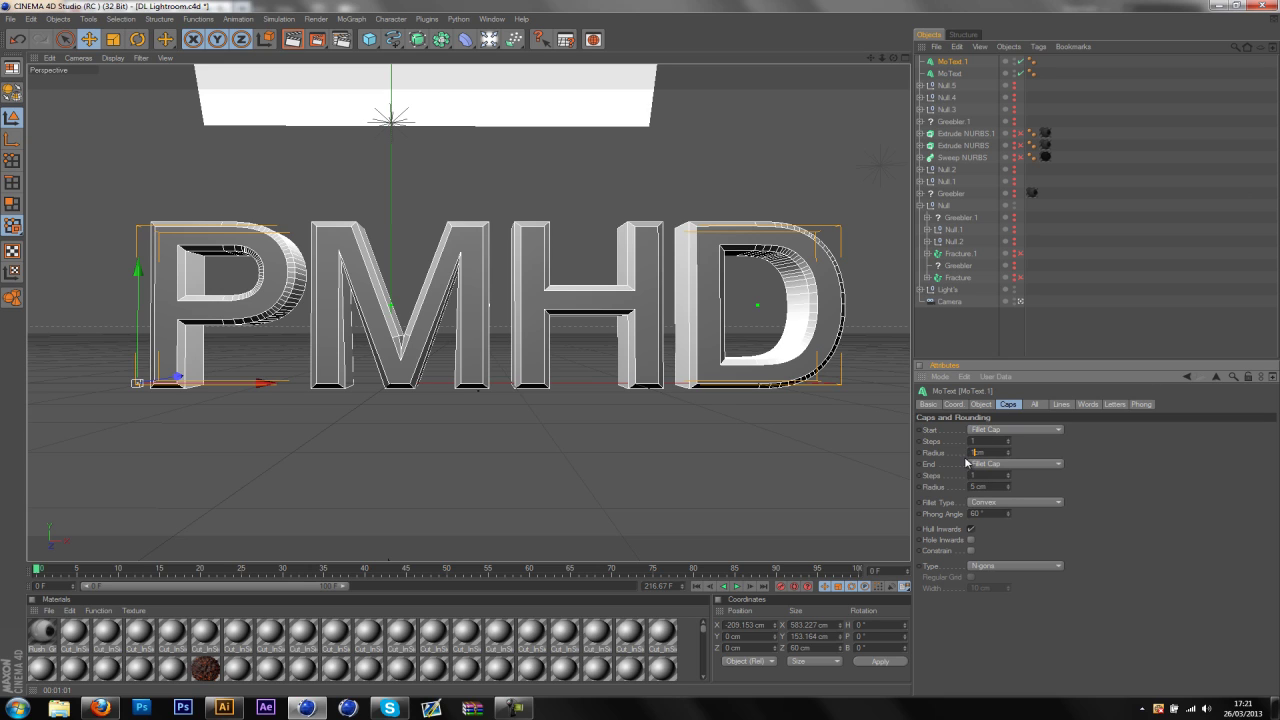
type("1")
key("Tab")
type("1")
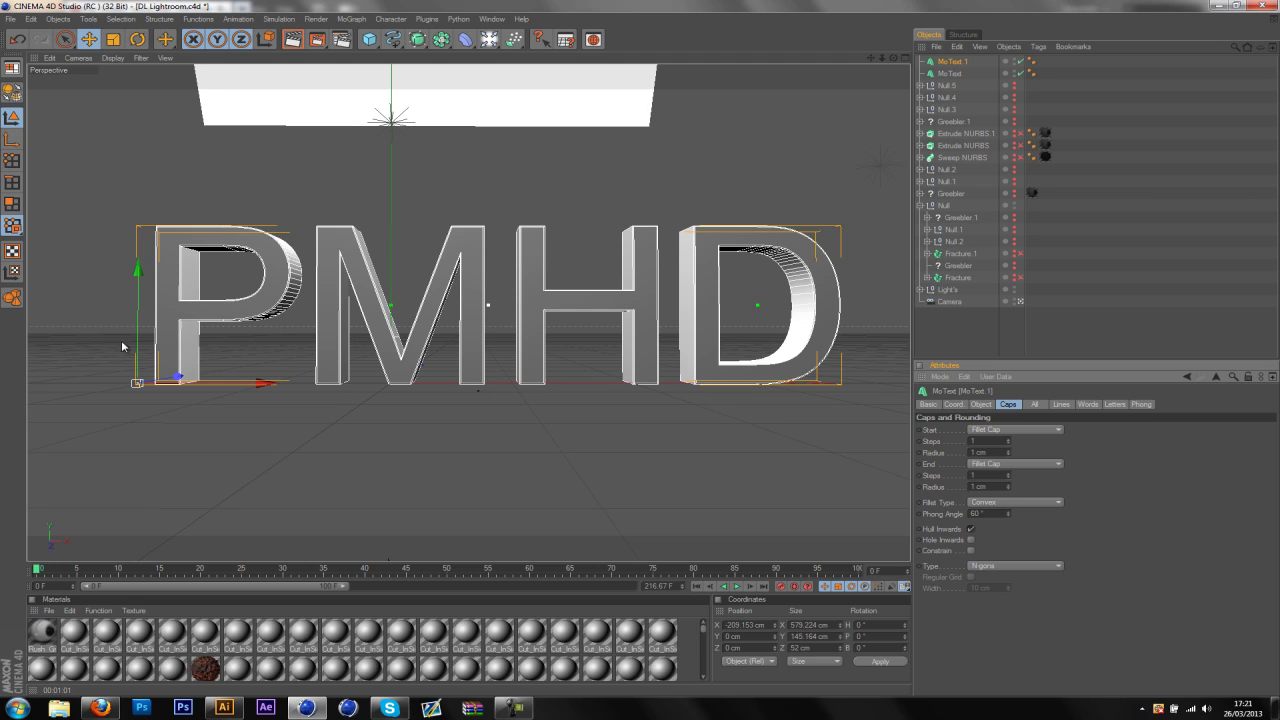
Offset the copy slightly forward on Z, then browse the materials list.
left_click_drag(177, 379, 598, 374)
left_click_drag(527, 403, 638, 354)
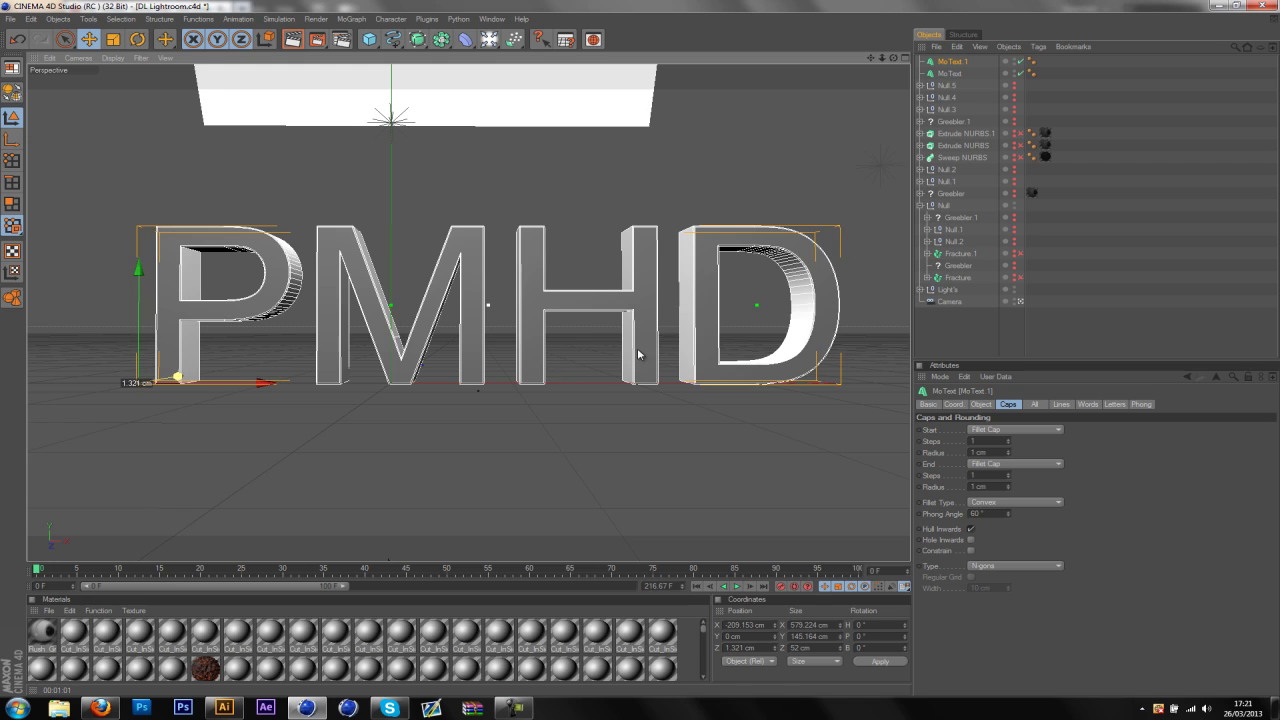
left_click(704, 632)
scroll(704, 632, "down", 2)
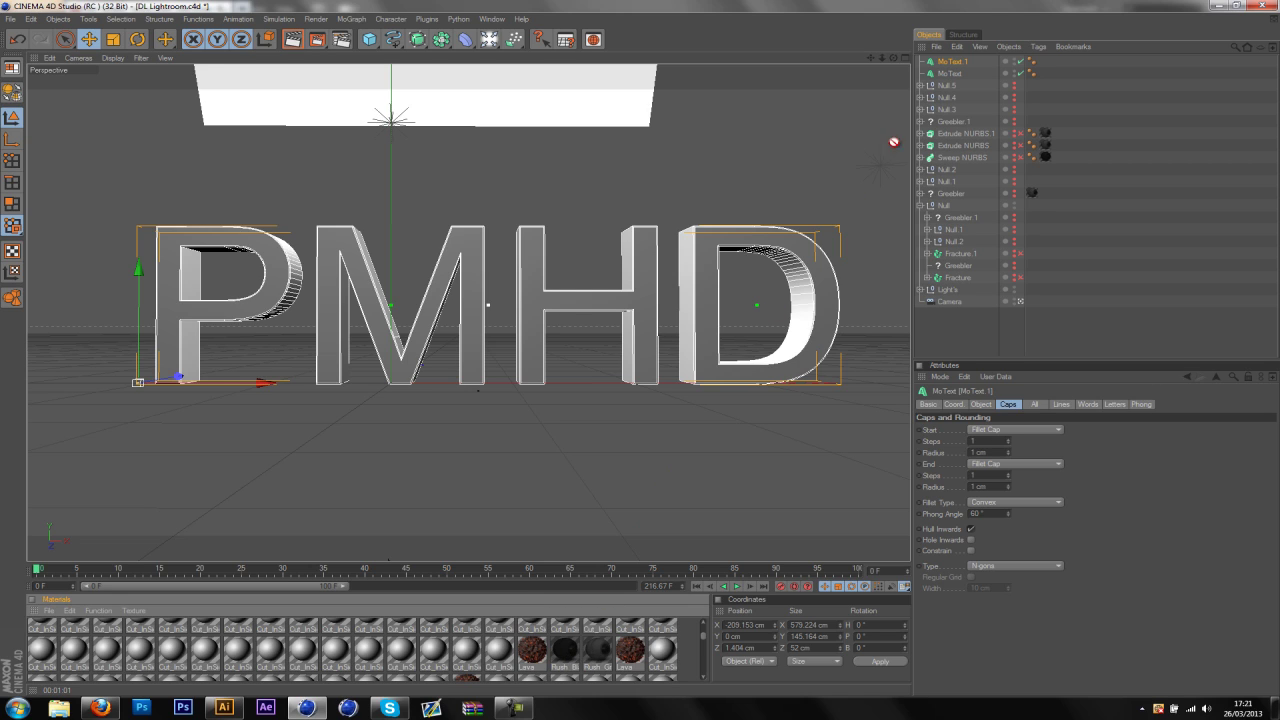
Apply Plush Black to MoText.1 and Plush Grey to the original MoText.
left_click_drag(952, 62, 952, 62)
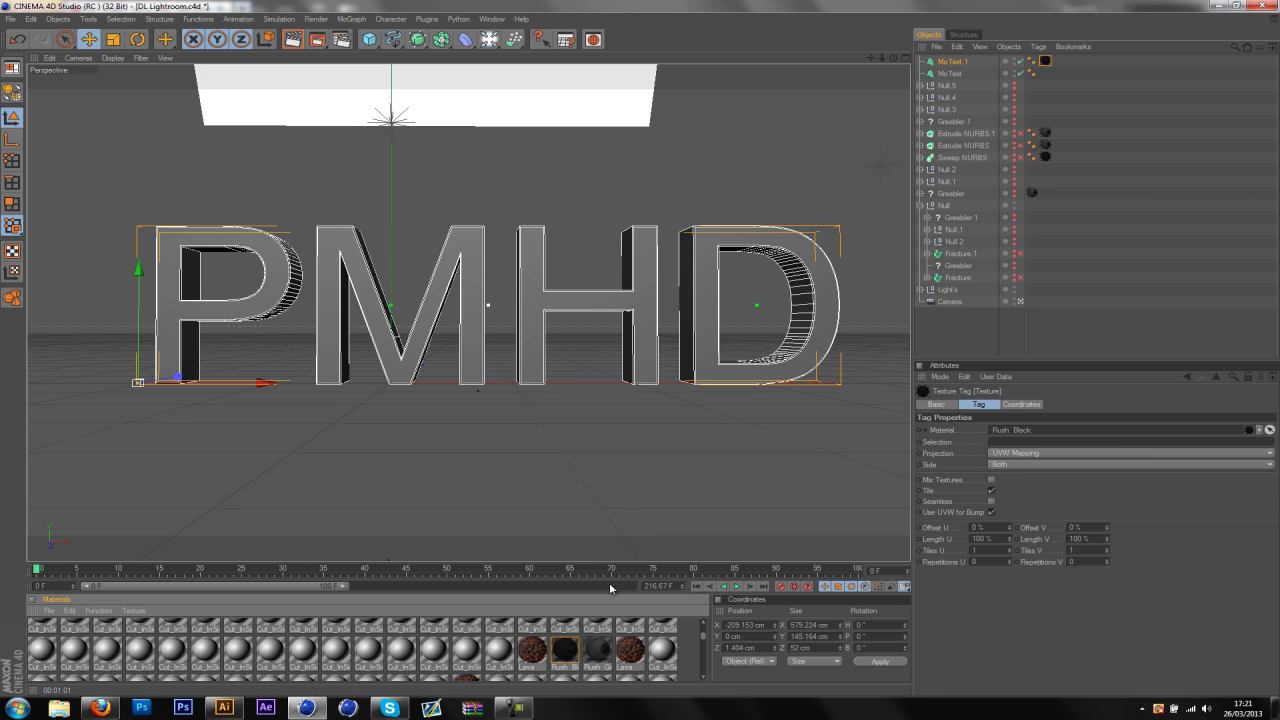
left_click_drag(600, 657, 950, 74)
left_click(1159, 90)
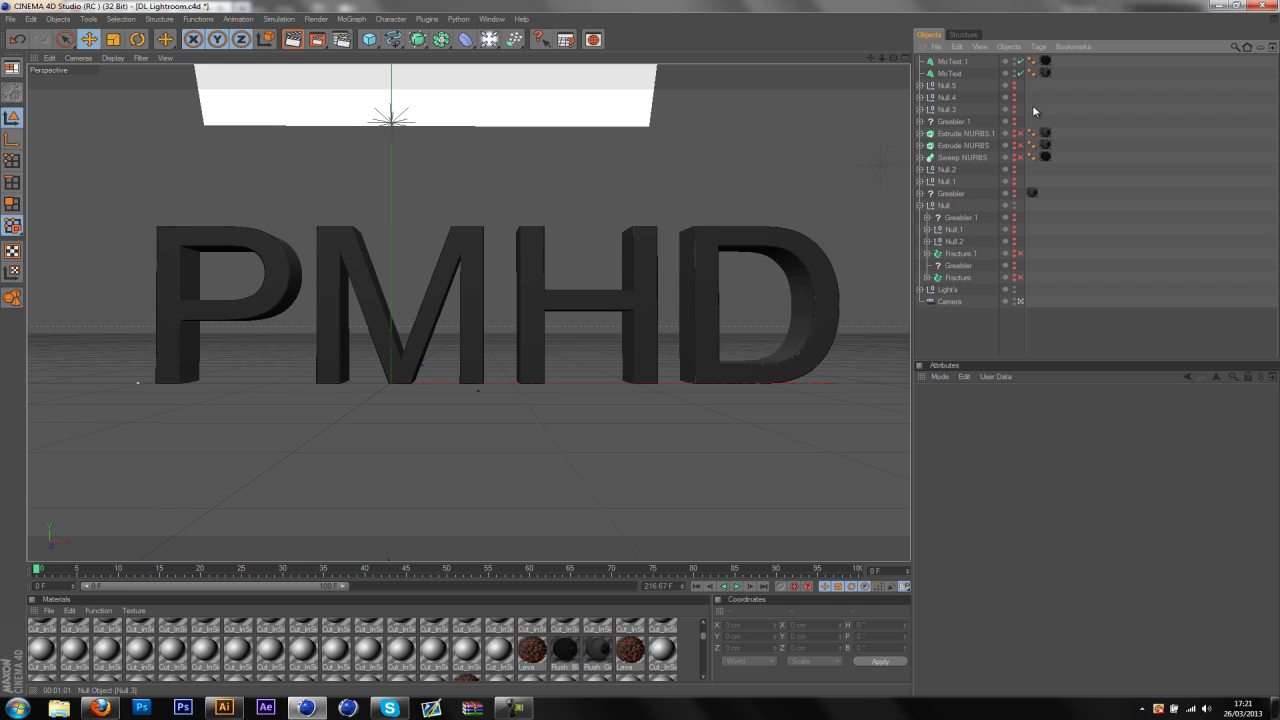
Nudge MoText.1 along Z until it sits about 3 cm forward.
left_click(952, 62)
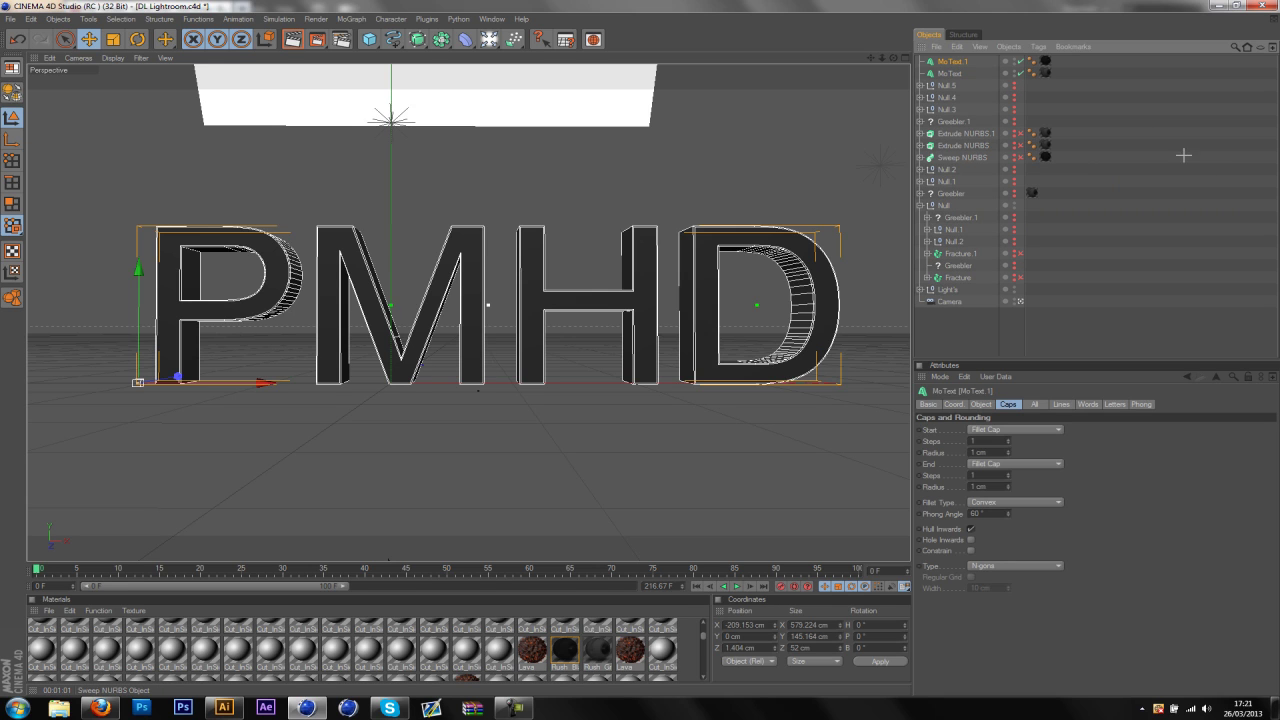
left_click(1183, 155)
left_click(952, 62)
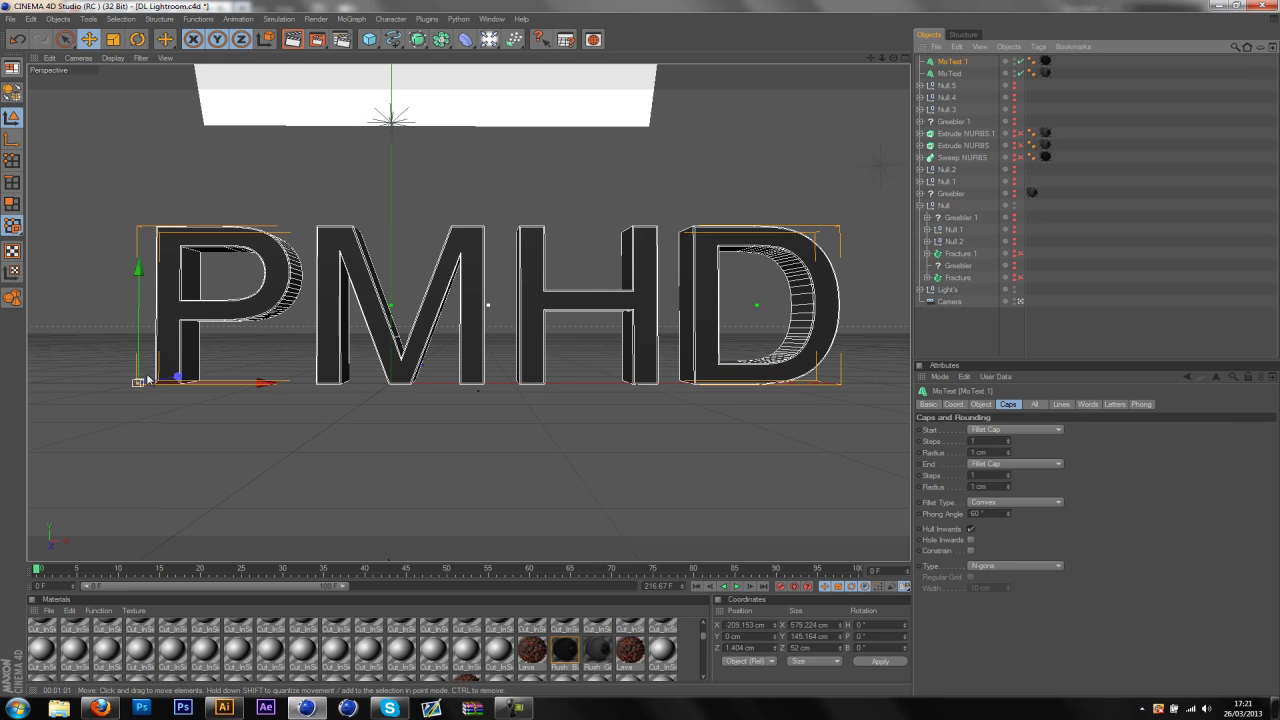
left_click_drag(178, 377, 636, 355)
left_click(1091, 176)
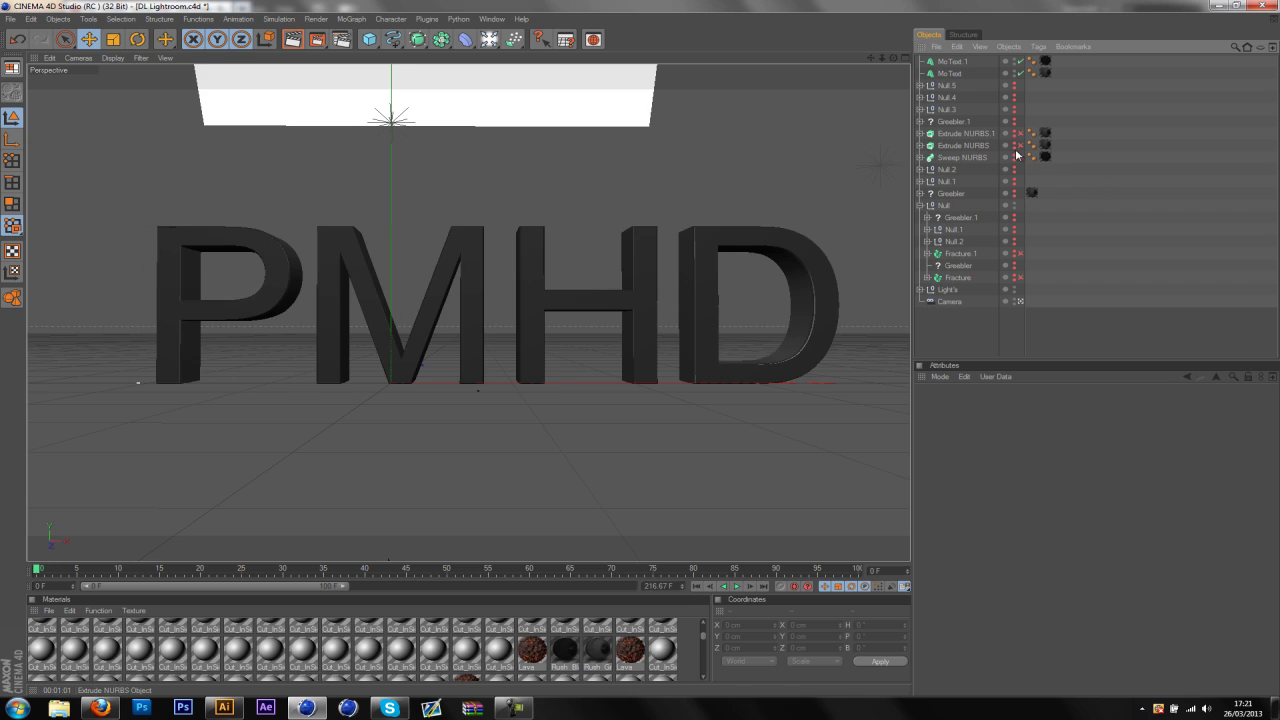
left_click(952, 61)
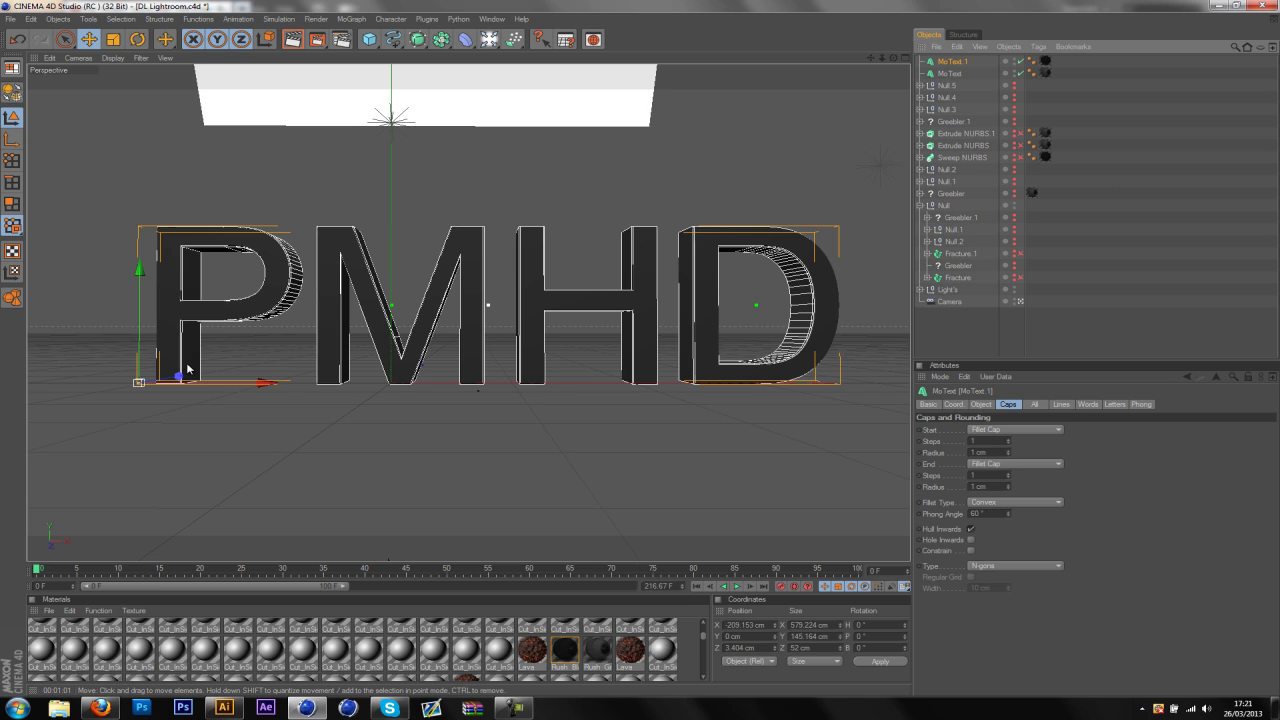
left_click_drag(187, 380, 644, 352)
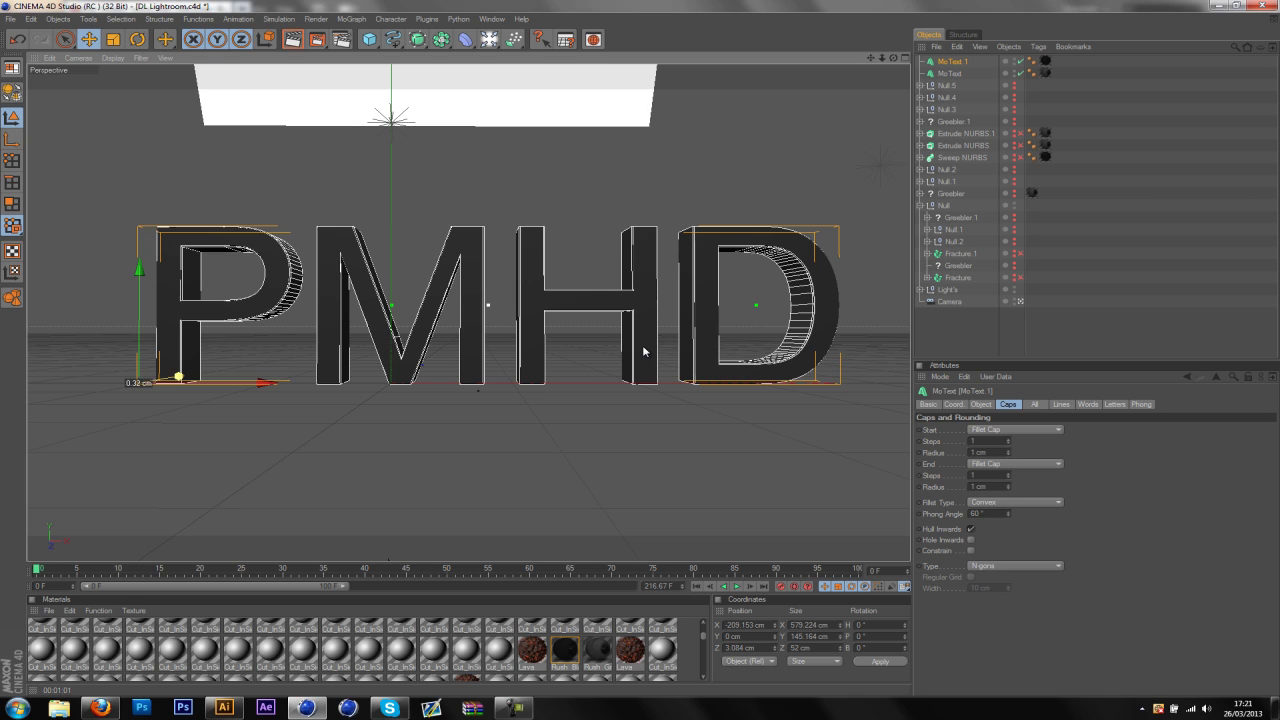
left_click(1094, 206)
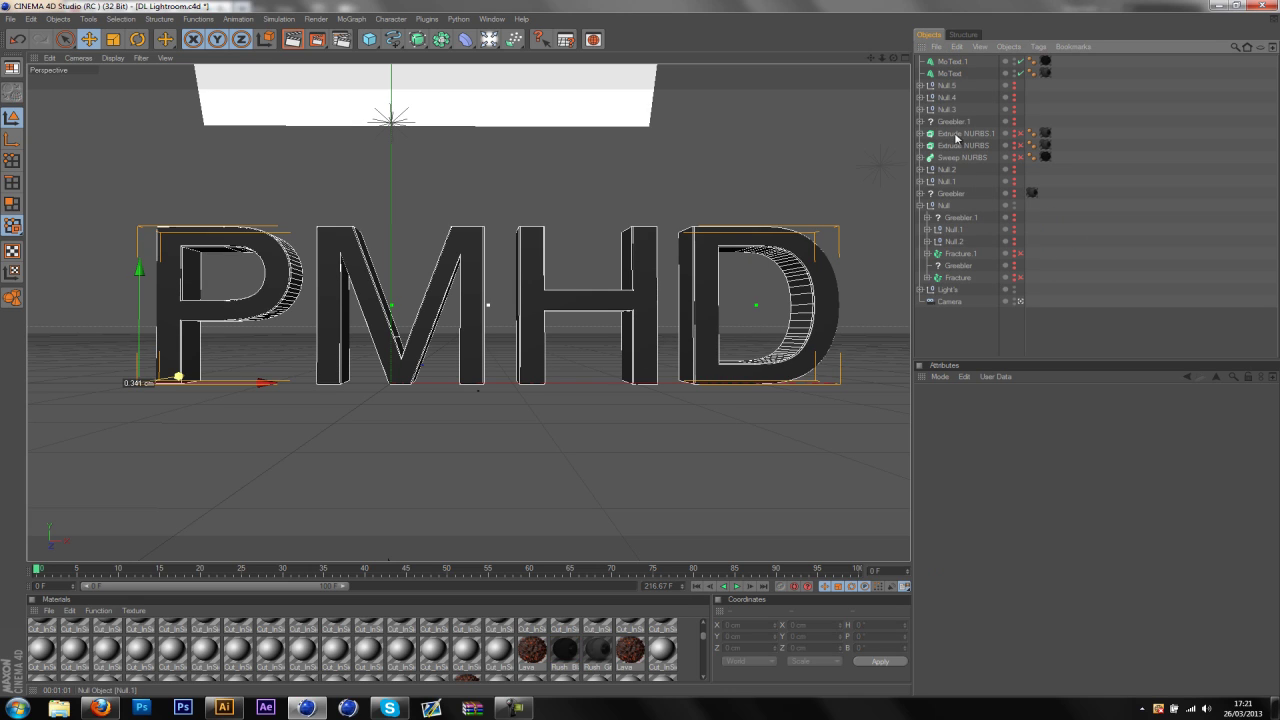
Switch the font of MoText and MoText.1 to AvQest.
left_click(946, 75)
left_click(950, 62, "ctrl")
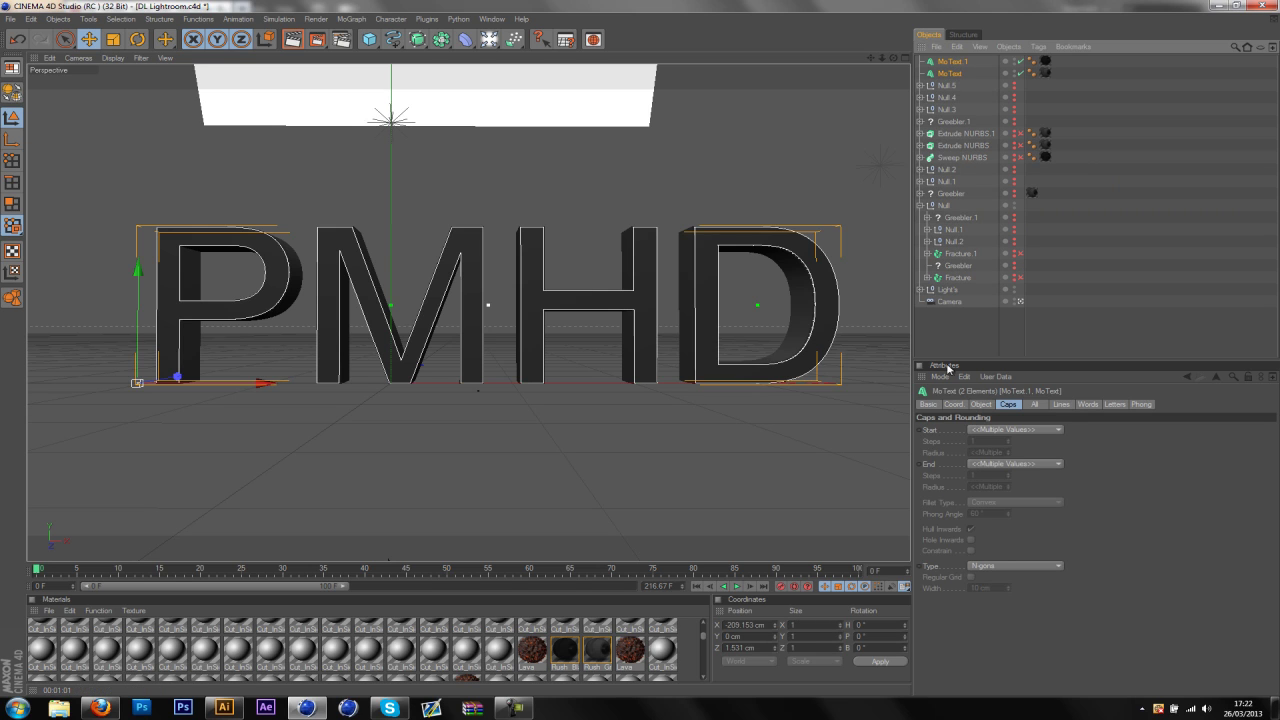
left_click(980, 405)
left_click(1075, 500)
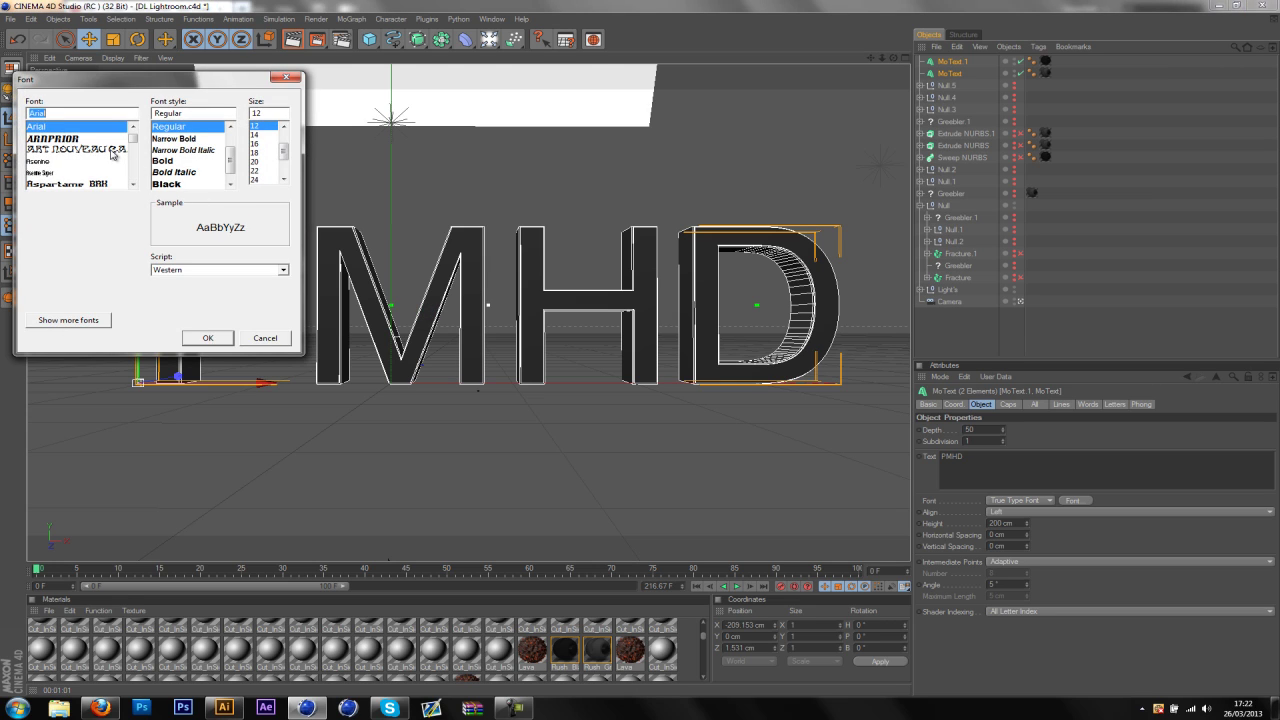
scroll(110, 152, "down", 2)
left_click(49, 128)
left_click(206, 338)
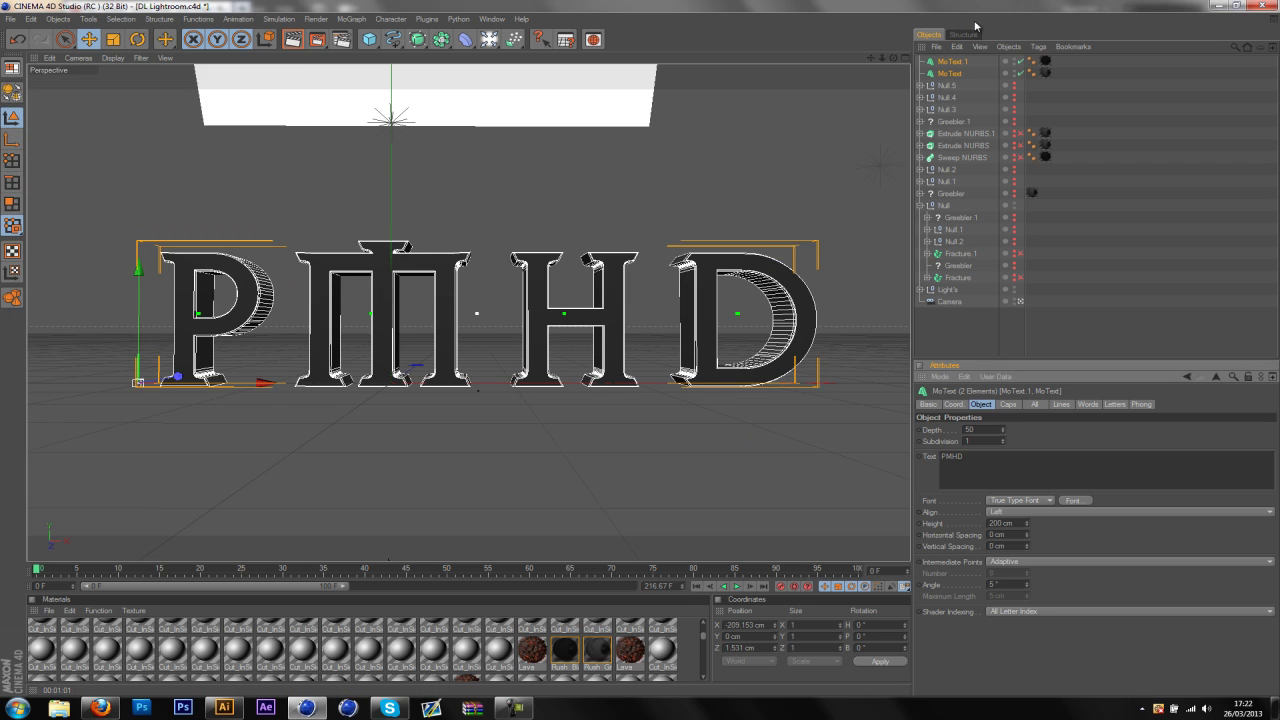
left_click(950, 68)
left_click(950, 62, "ctrl")
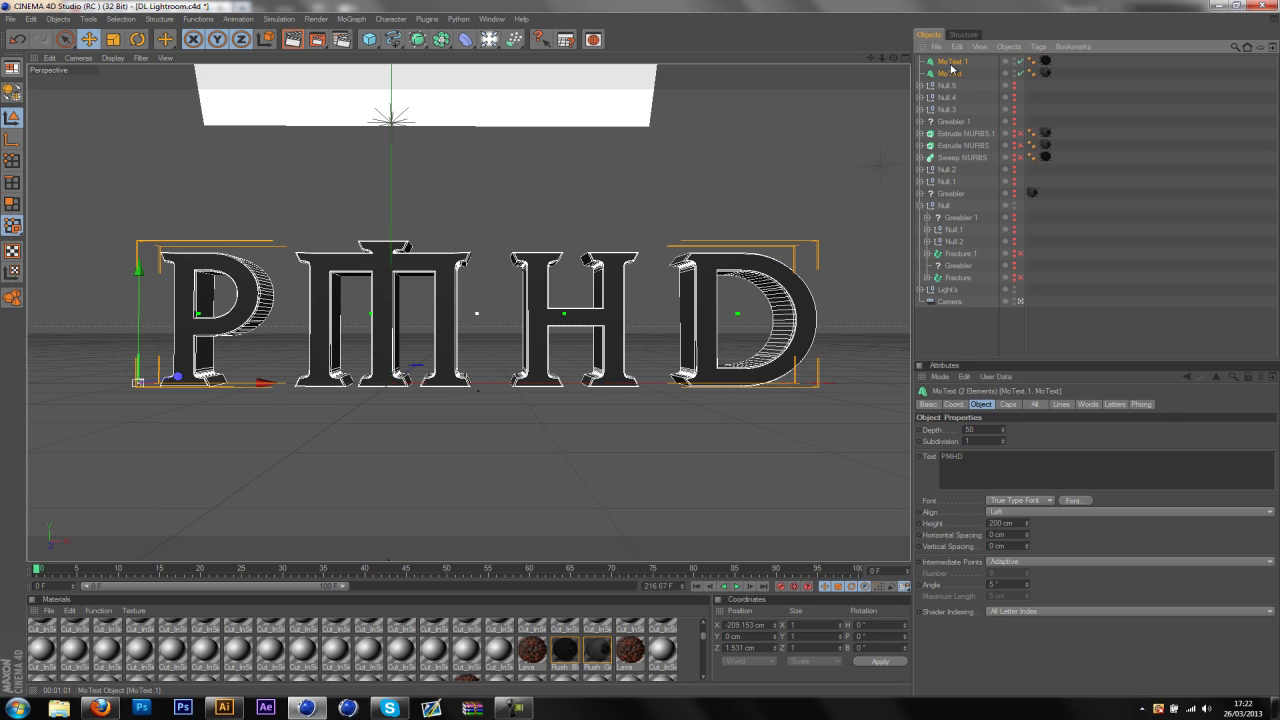
key("ctrl+c")
key("ctrl+v")
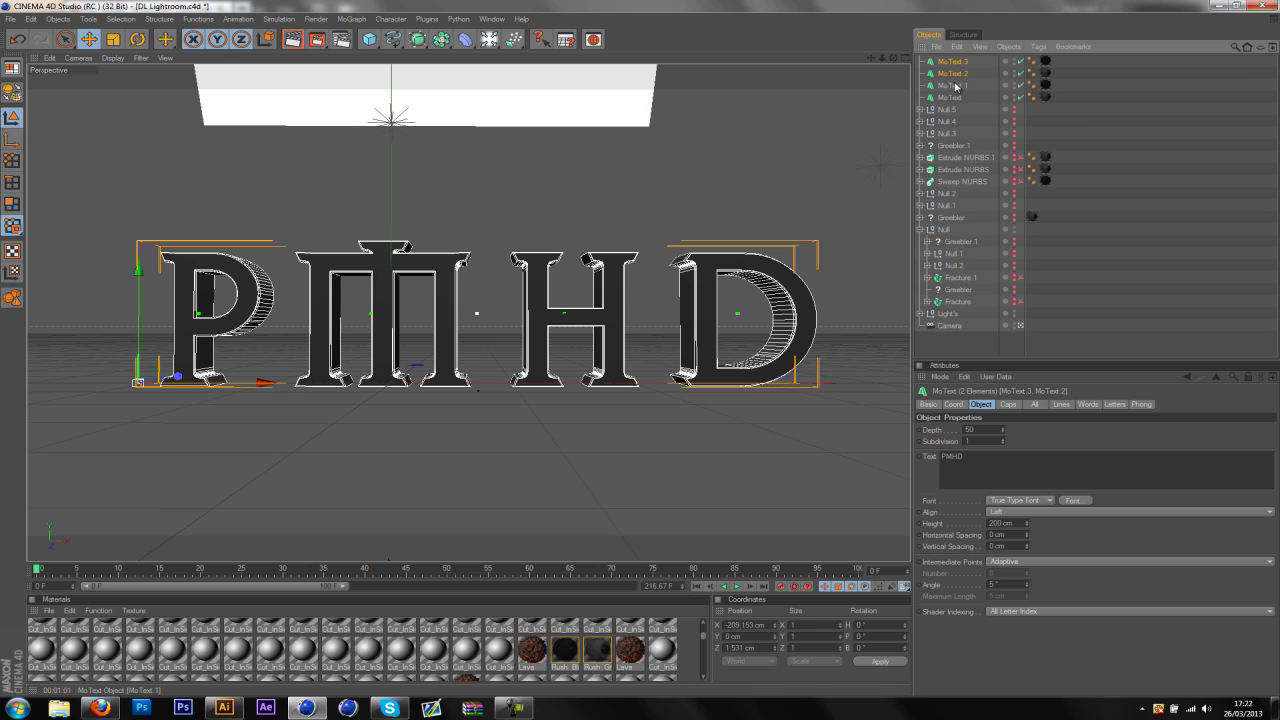
left_click(428, 19)
mouse_move(480, 63)
left_click(530, 67)
type("32")
left_click(521, 224)
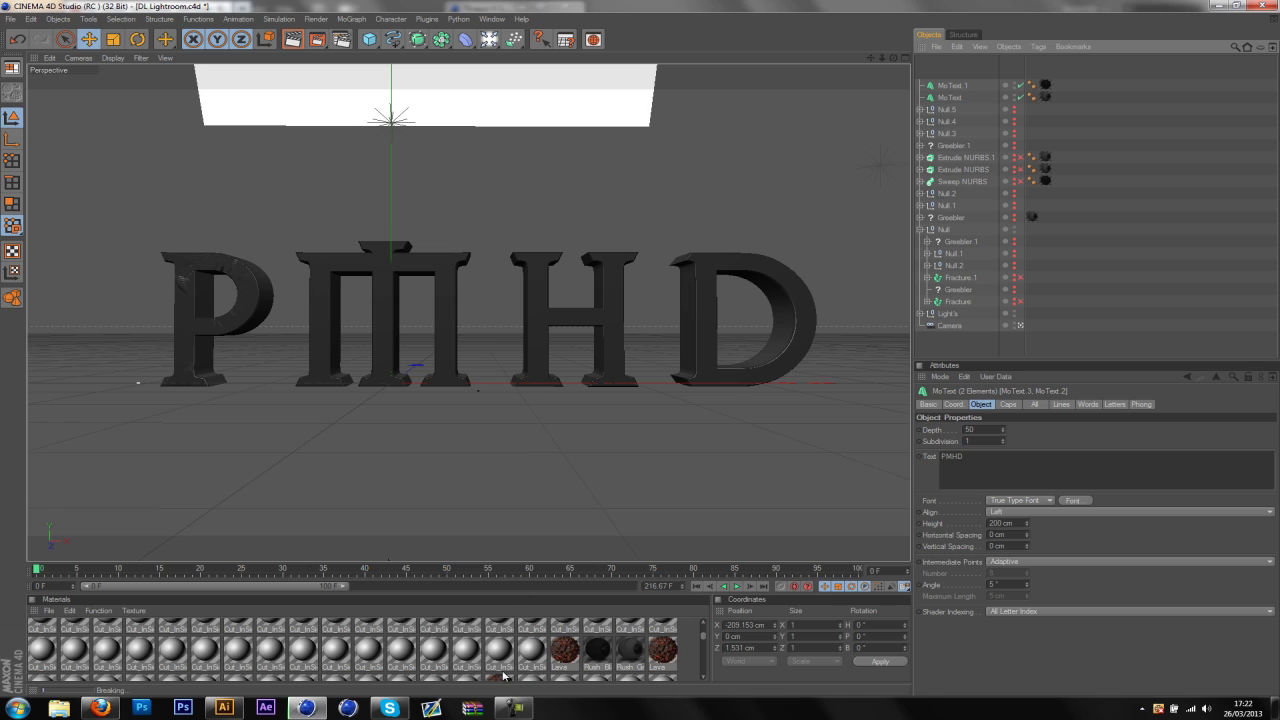
left_click(513, 708)
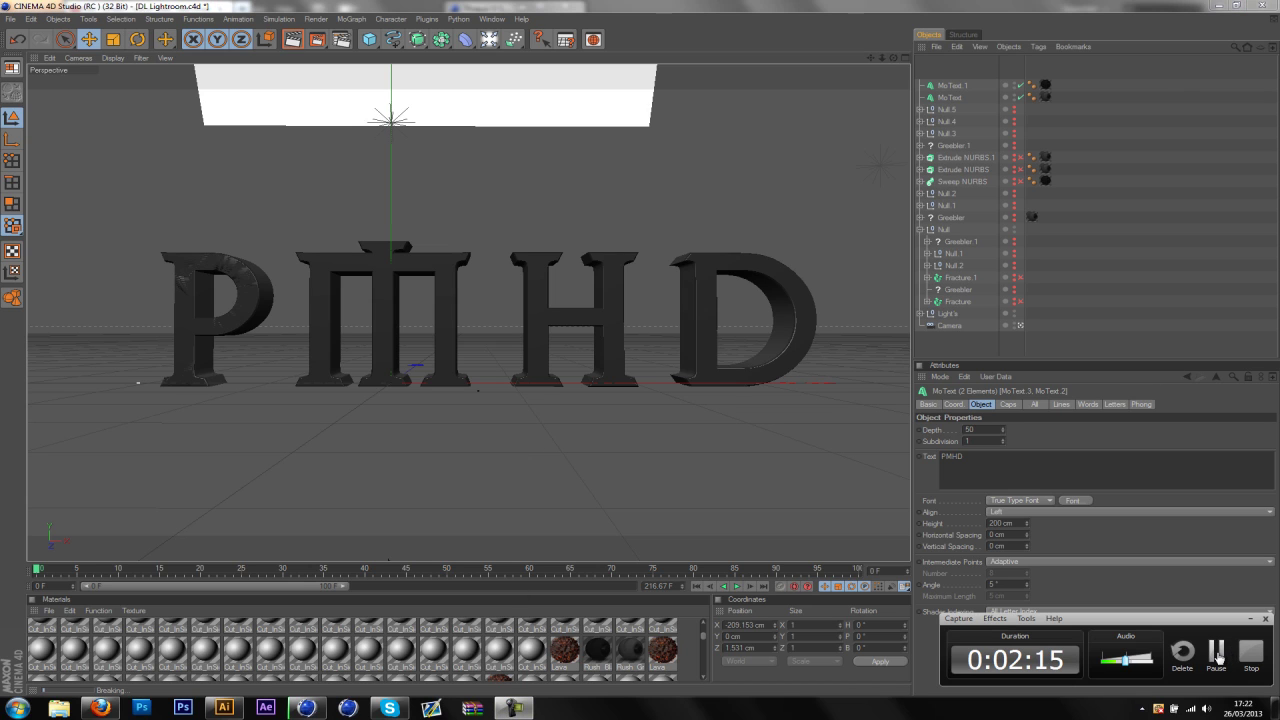
Advance to frame 1 and enable the eight Thrausi letter-piece objects D.1 through P.2.
left_click(1218, 655)
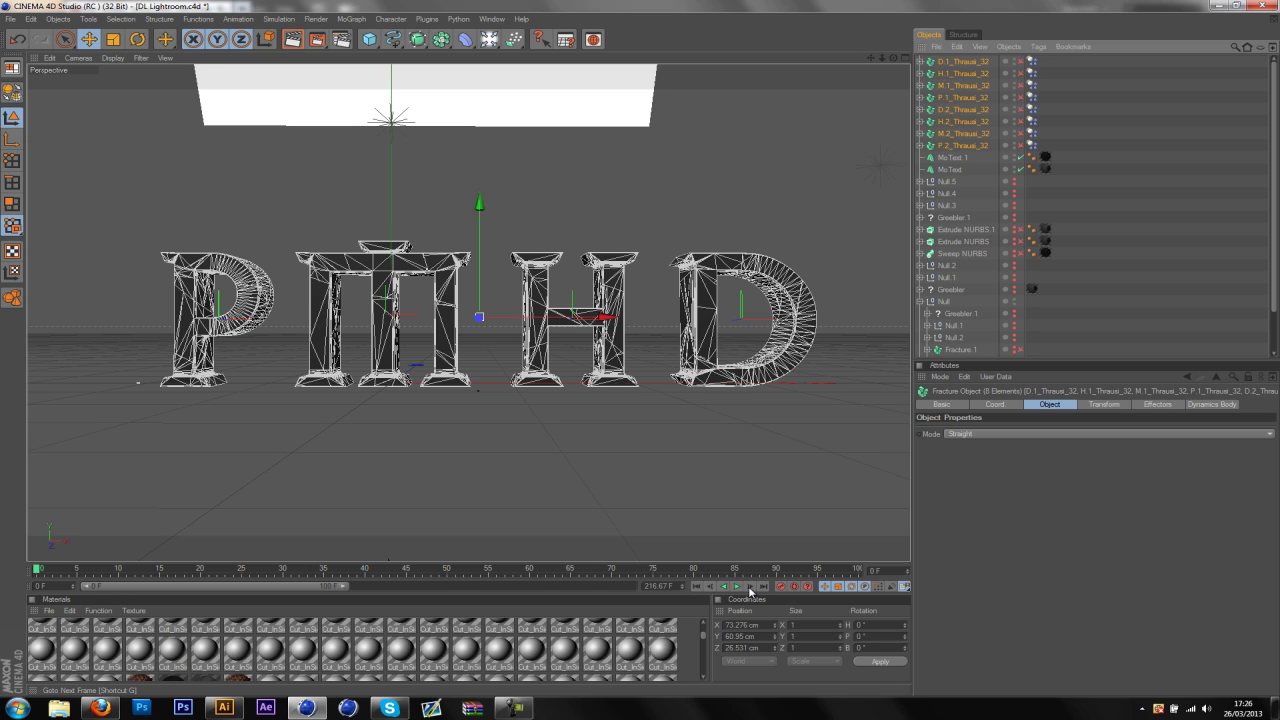
left_click(750, 589)
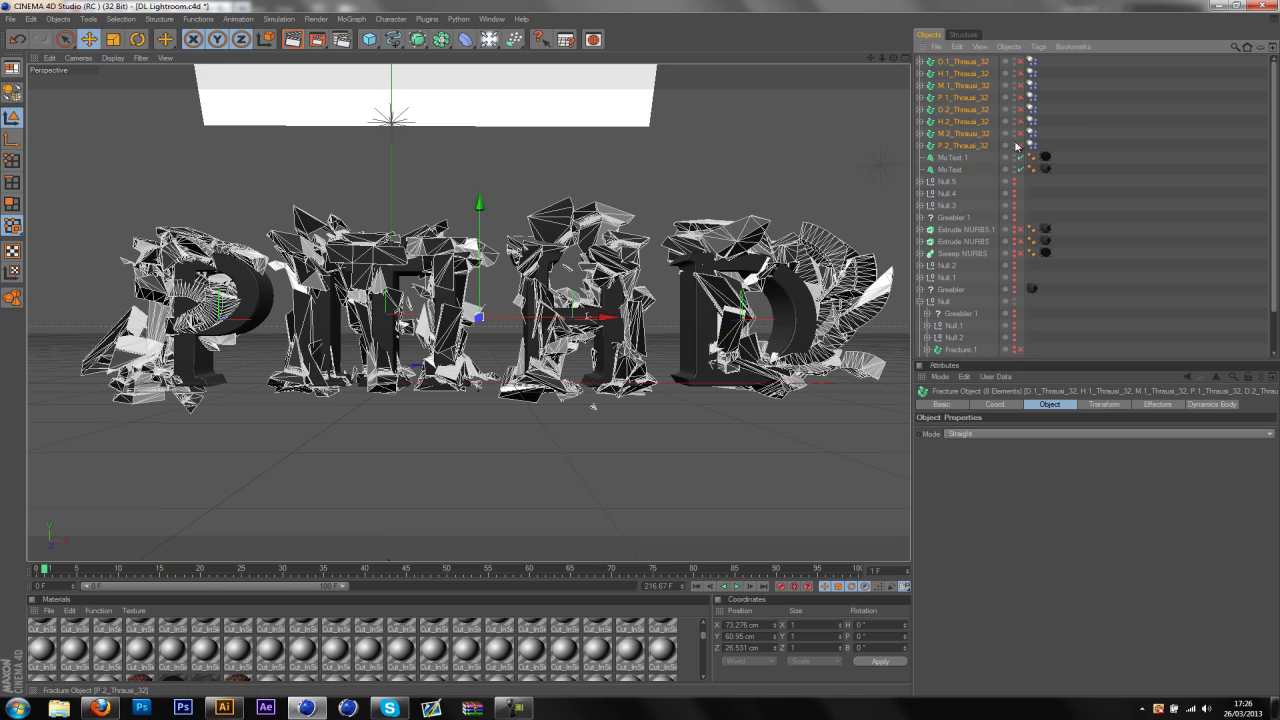
left_click_drag(1020, 147, 1030, 50)
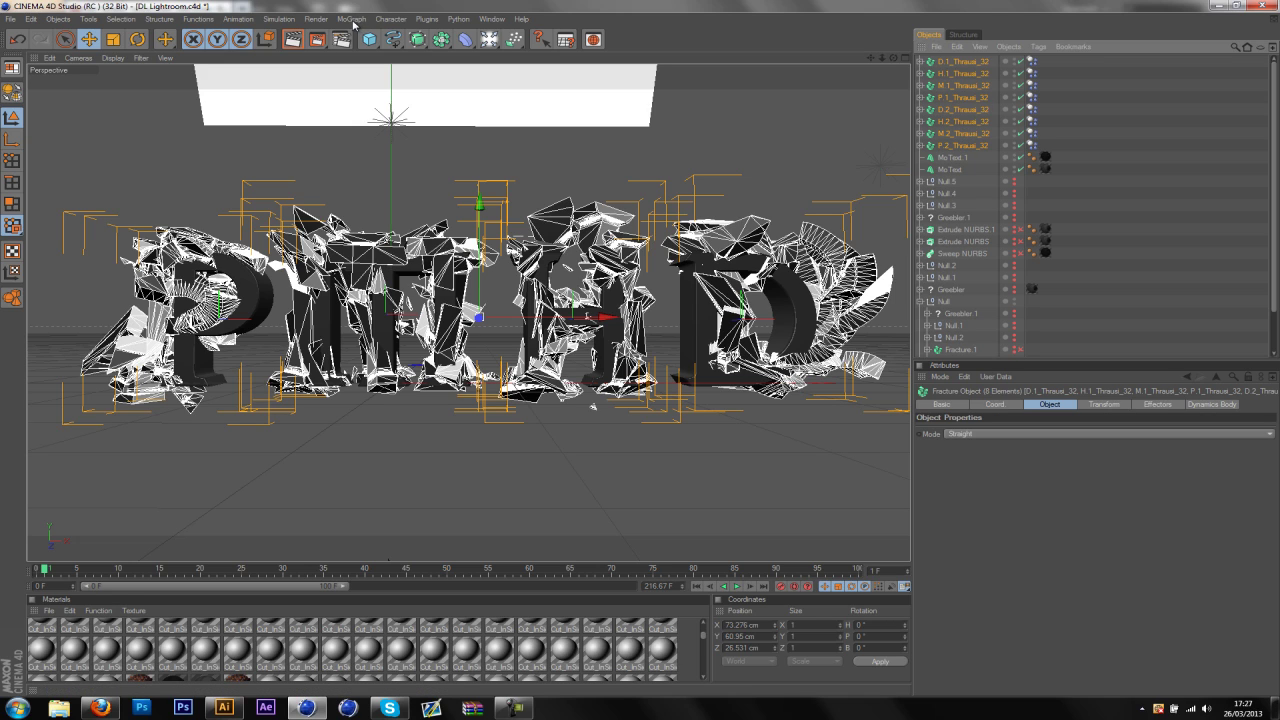
Add a Fracture object and place the eight shattered letter pieces inside it.
left_click(351, 19)
left_click(370, 121)
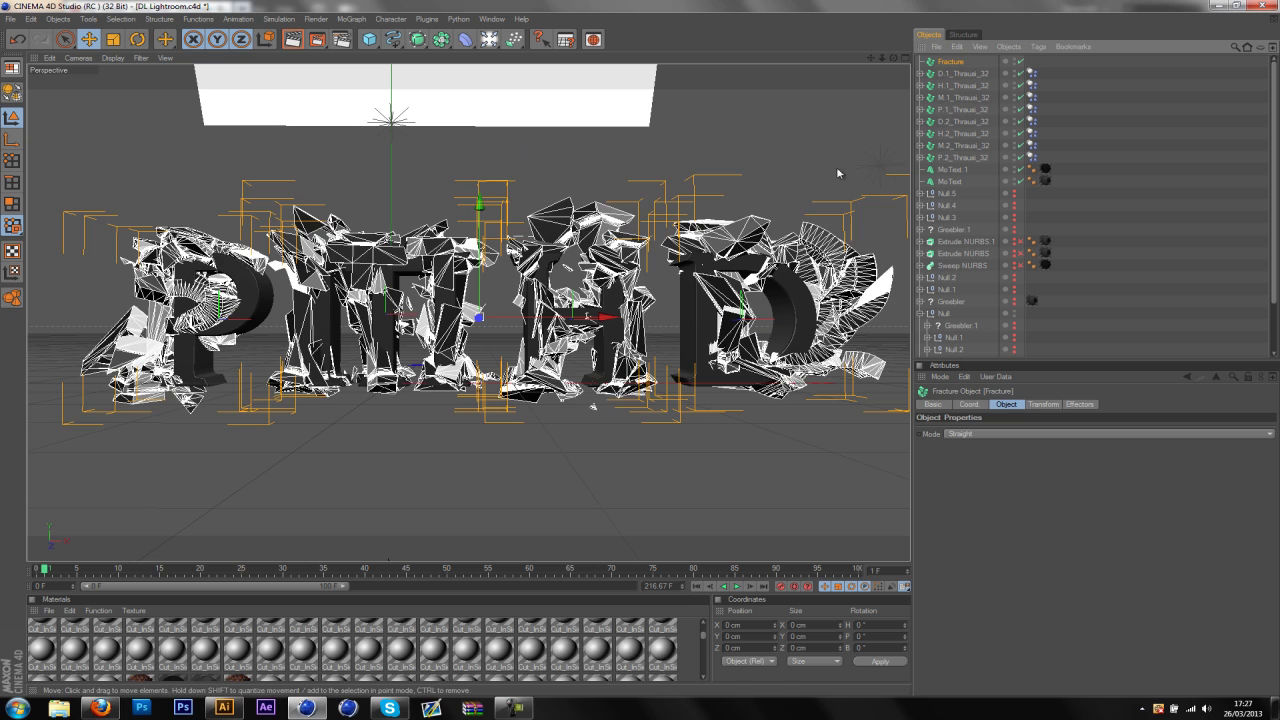
left_click(952, 158)
left_click(962, 74, "shift")
left_click_drag(960, 76, 954, 64)
Add a Random effector from the MoGraph Effector menu.
left_click(355, 19)
mouse_move(368, 38)
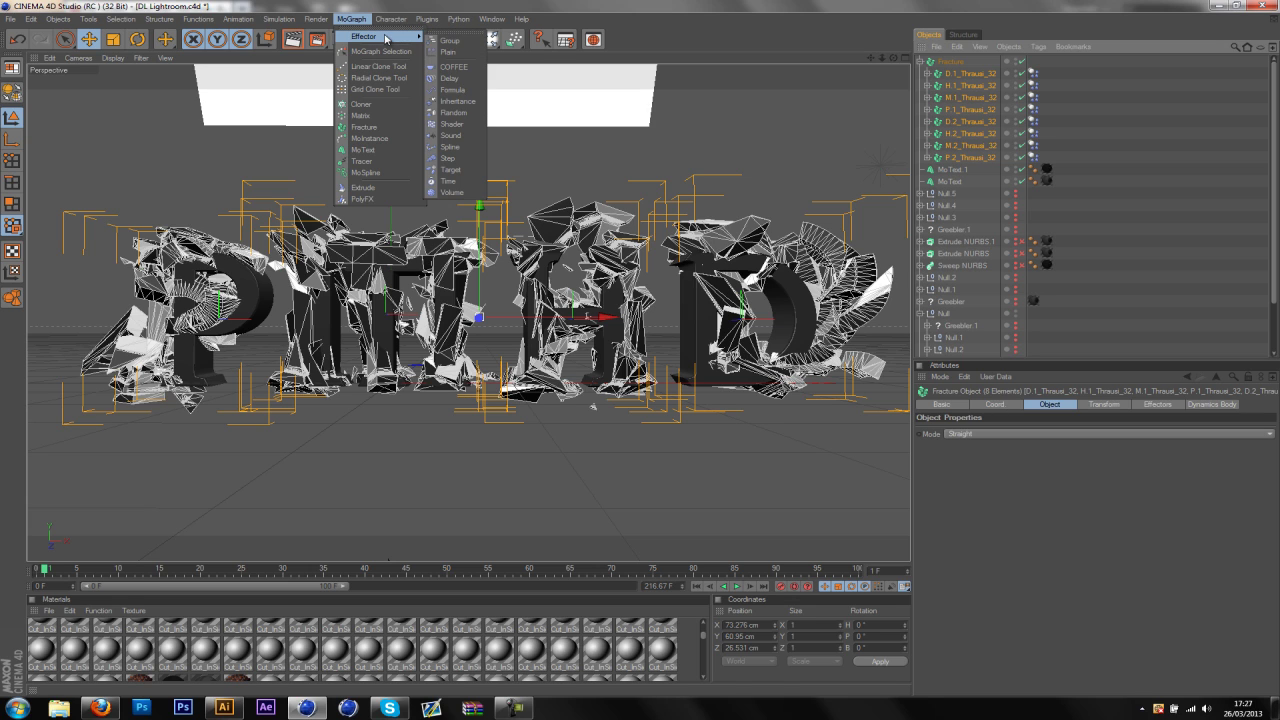
left_click(453, 112)
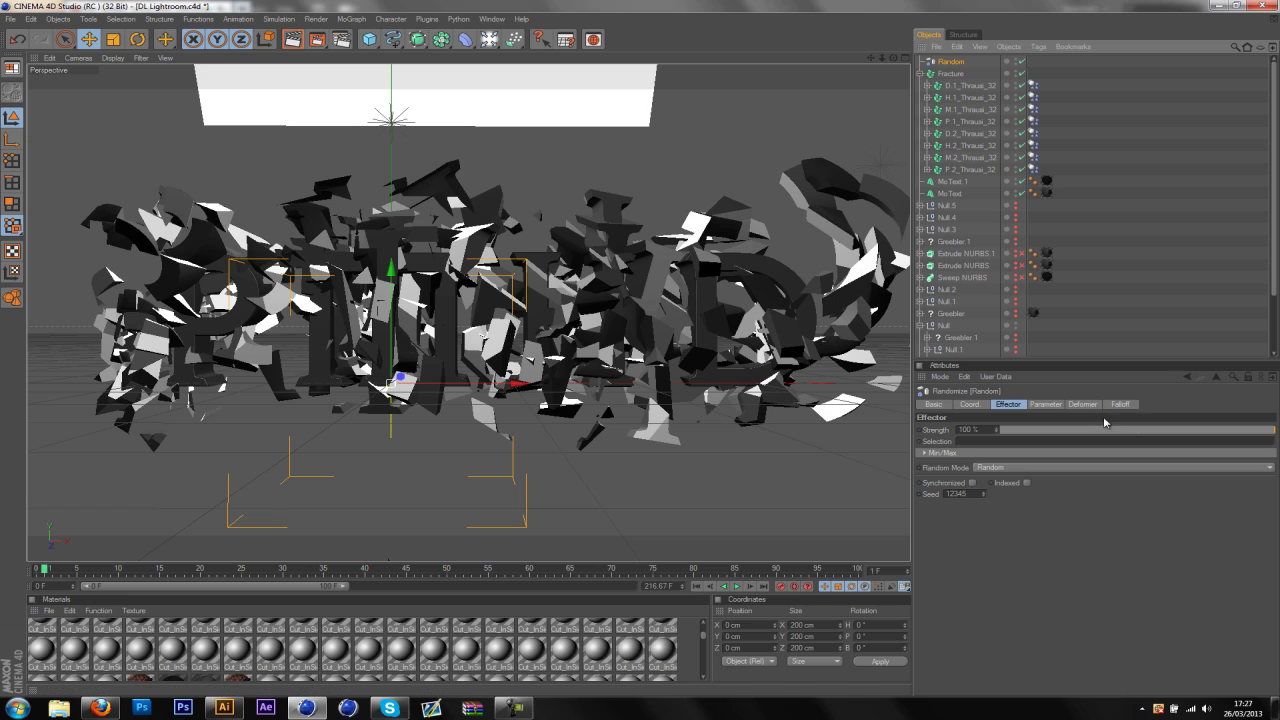
Set the Random effector strength to 7% and parent it under Fracture.
left_click(1119, 404)
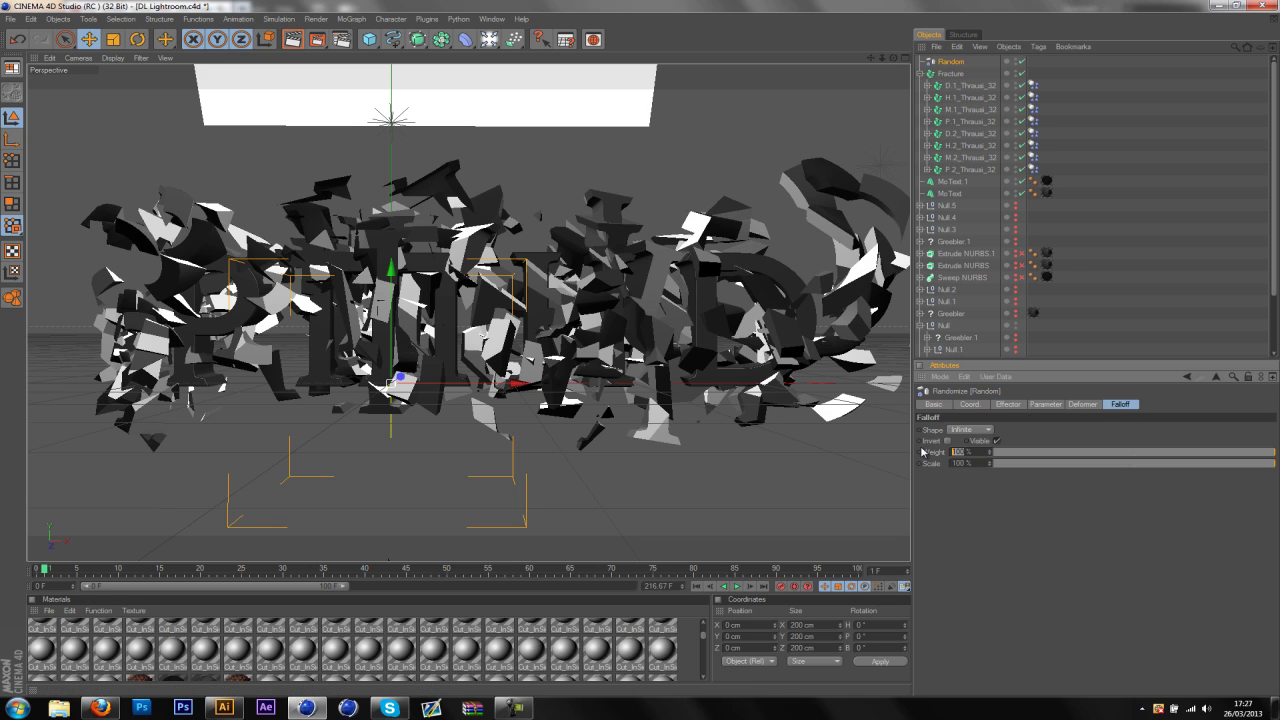
left_click(981, 464)
left_click(1008, 404)
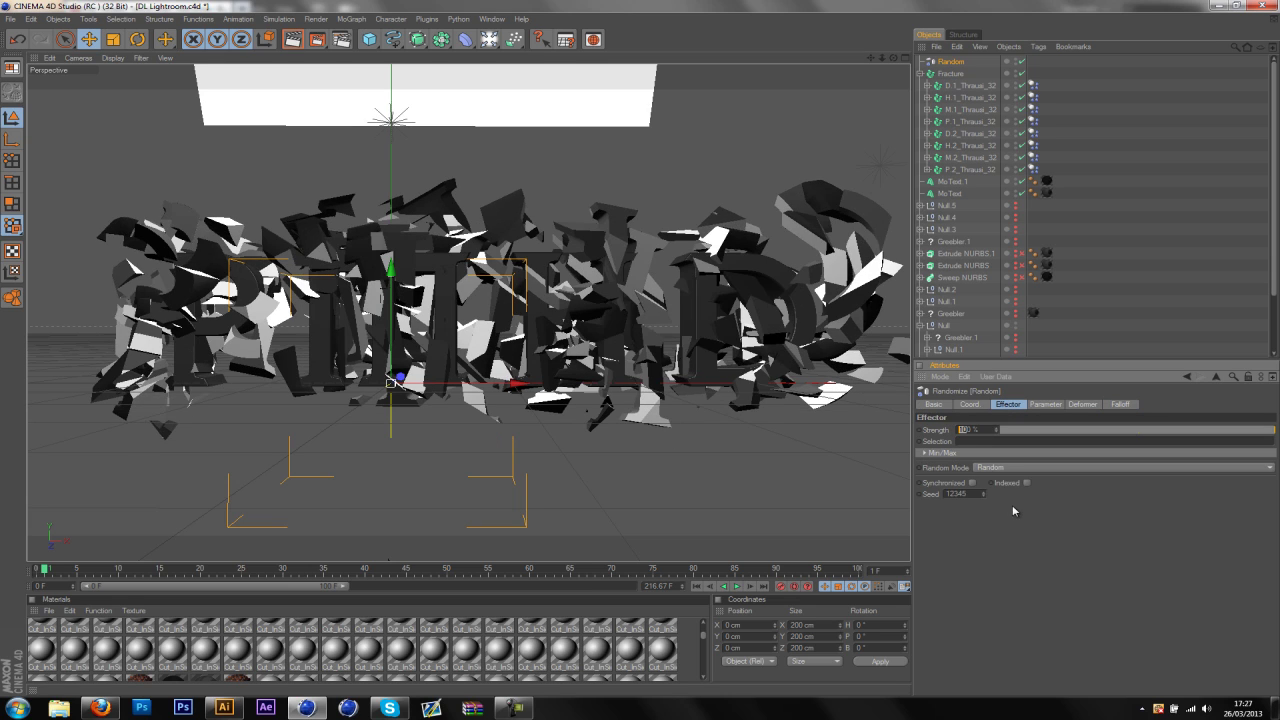
type("7")
key("Return")
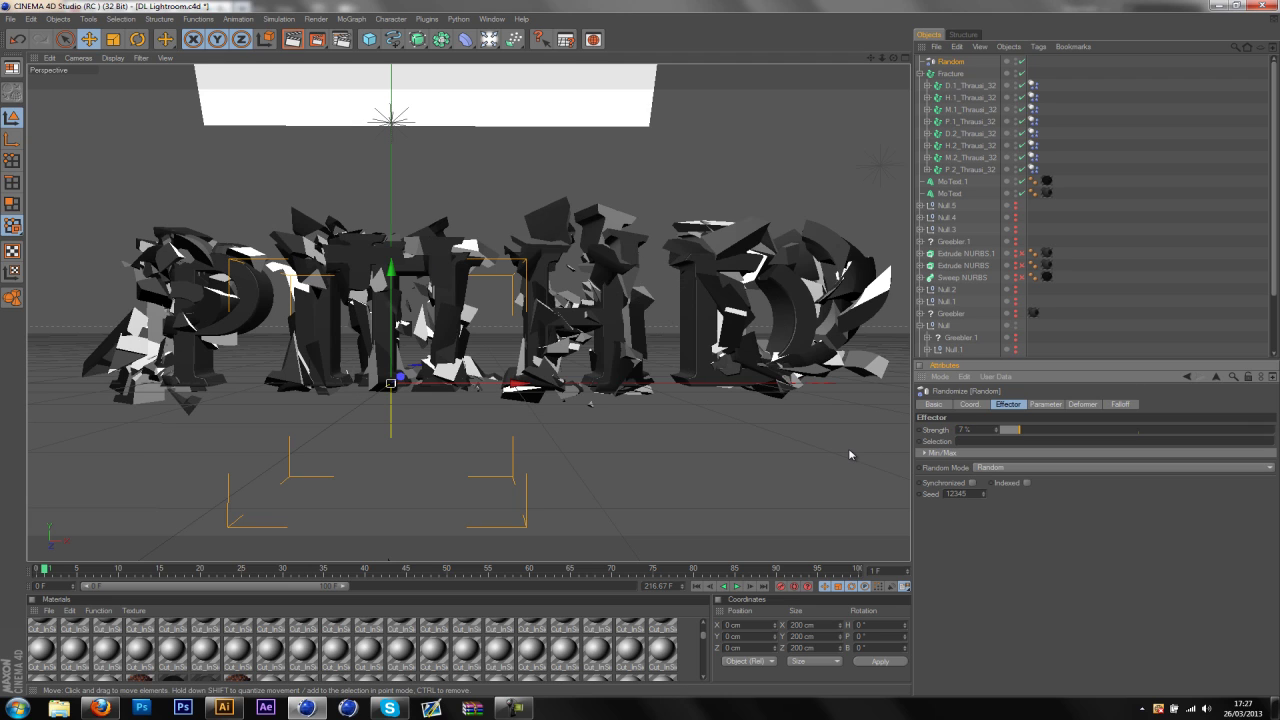
left_click_drag(1040, 438, 1109, 435)
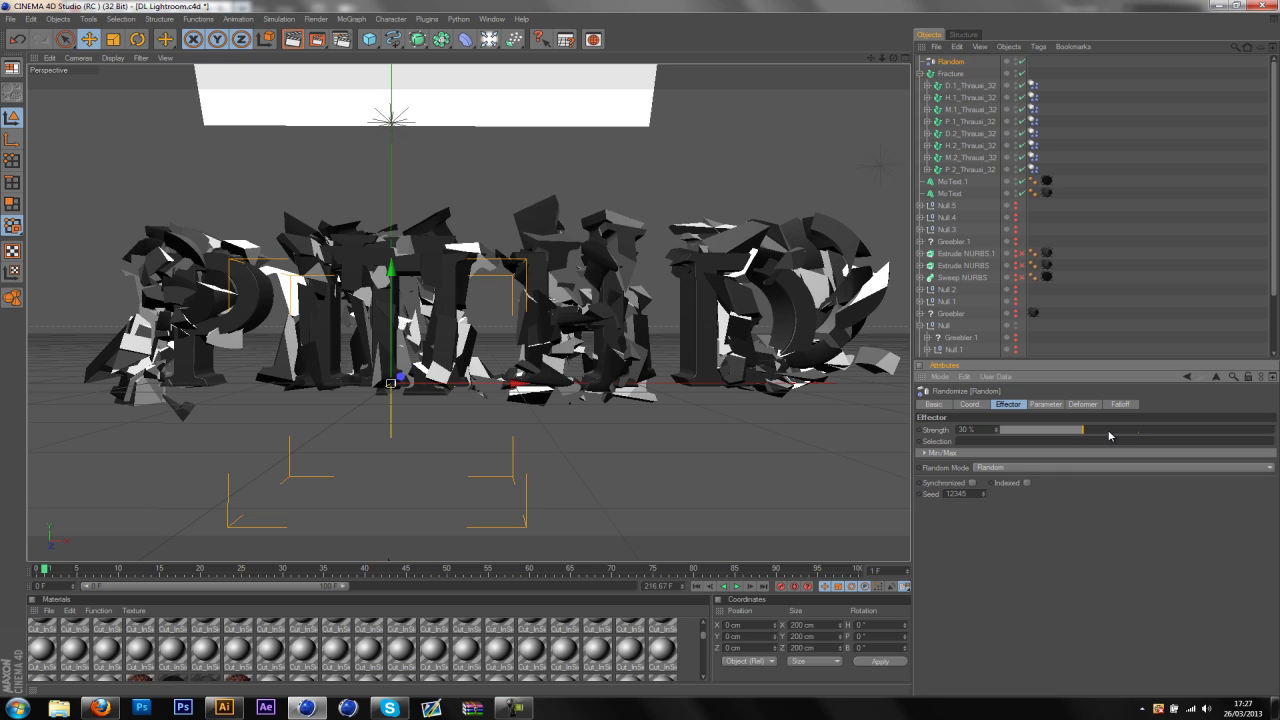
left_click_drag(1108, 435, 1009, 432)
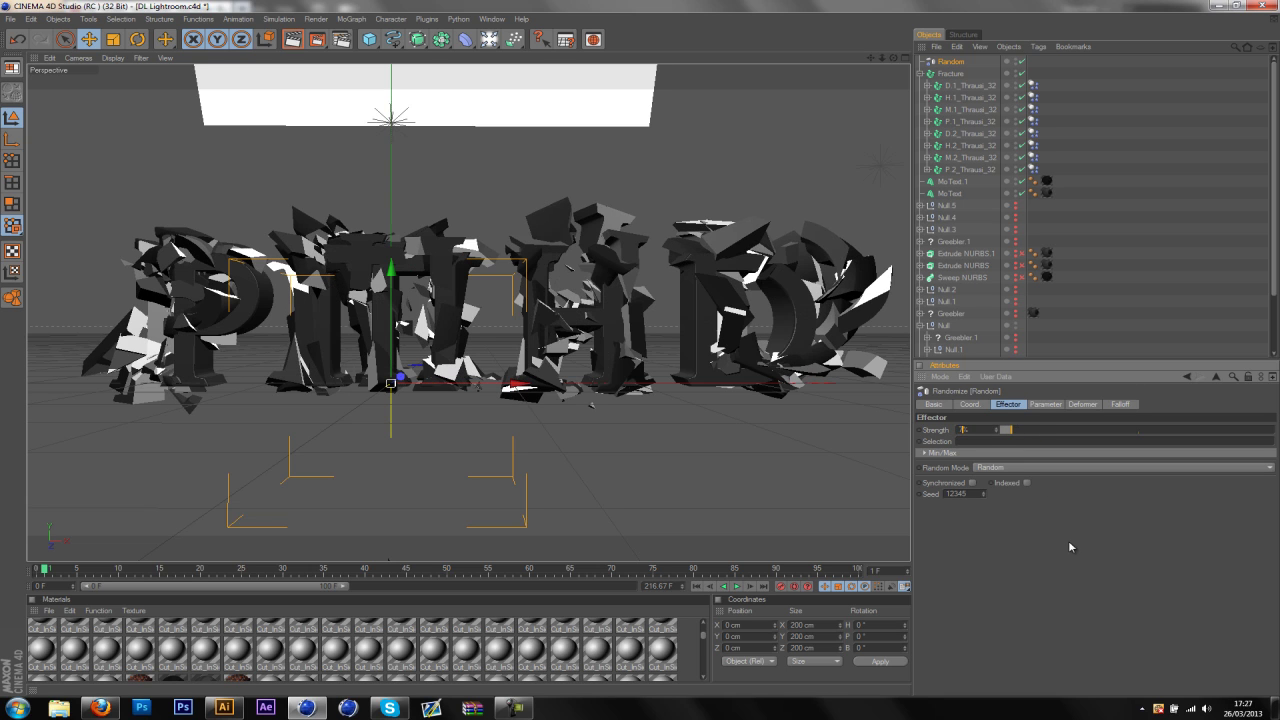
key("Return")
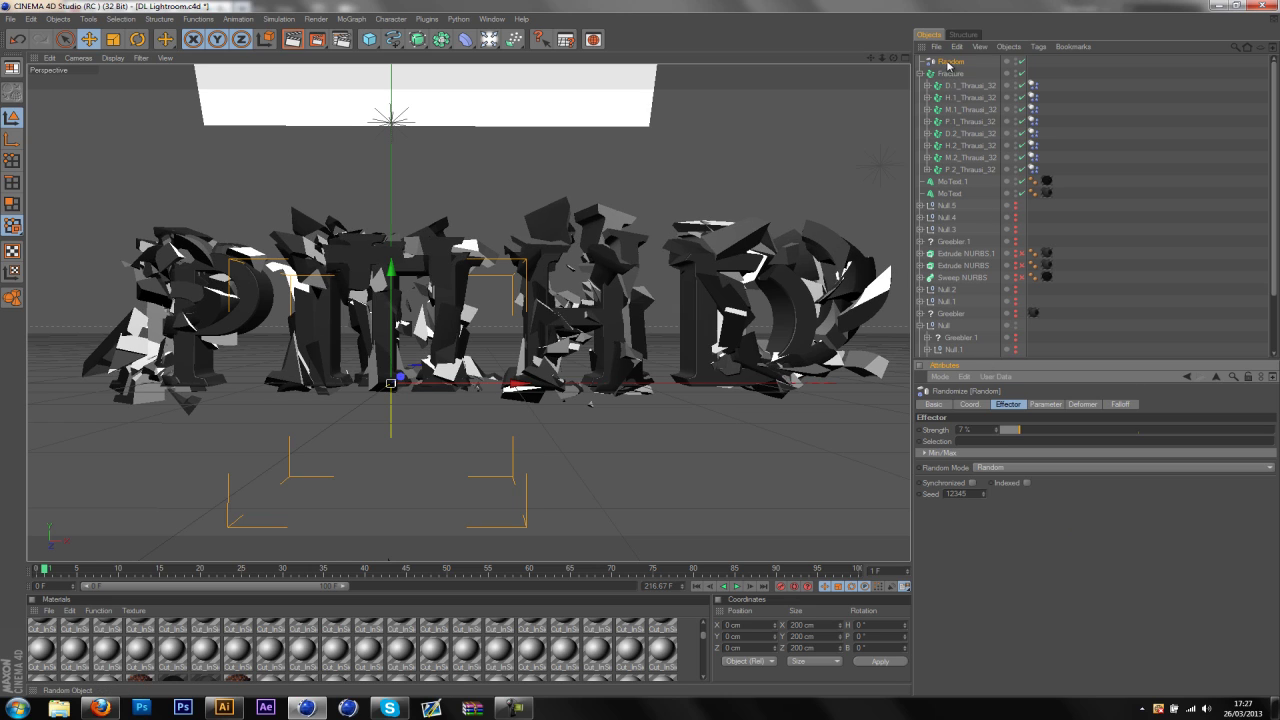
left_click_drag(948, 65, 955, 85)
left_click(921, 62)
Move MoText and MoText 1 back on Z to about -2.313 cm.
left_click(1080, 129)
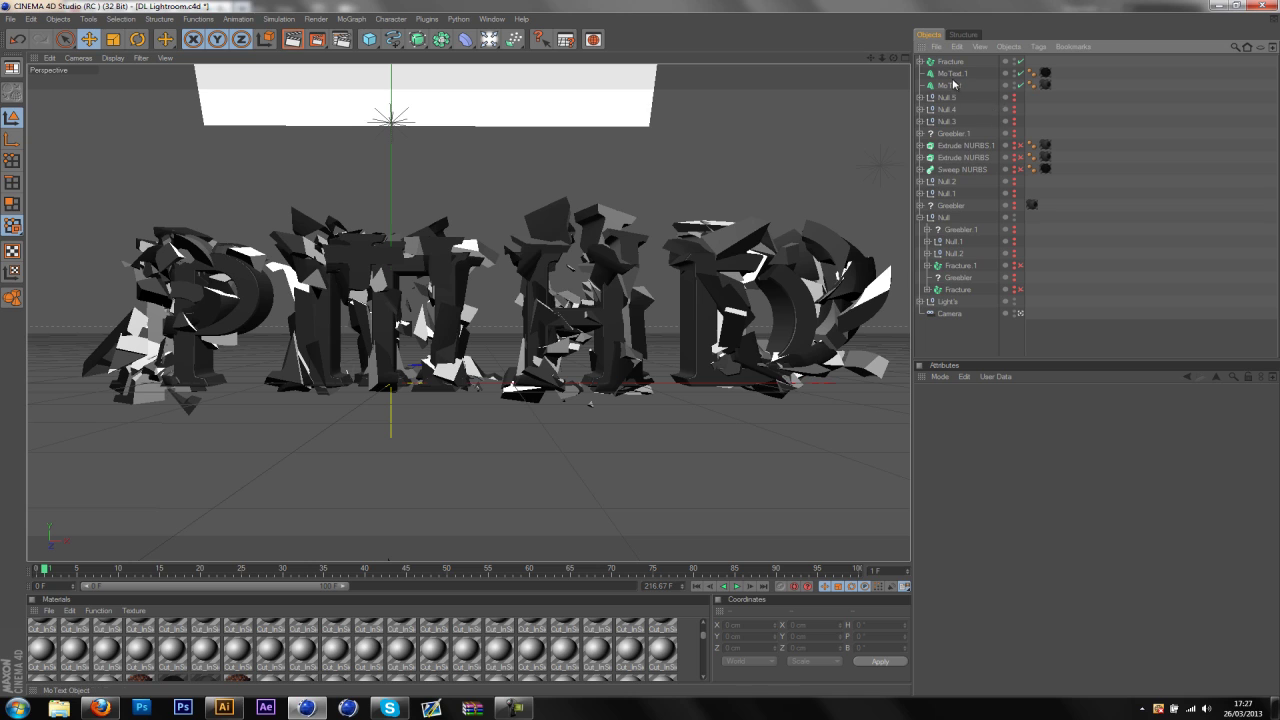
left_click(953, 85)
left_click(951, 73, "shift")
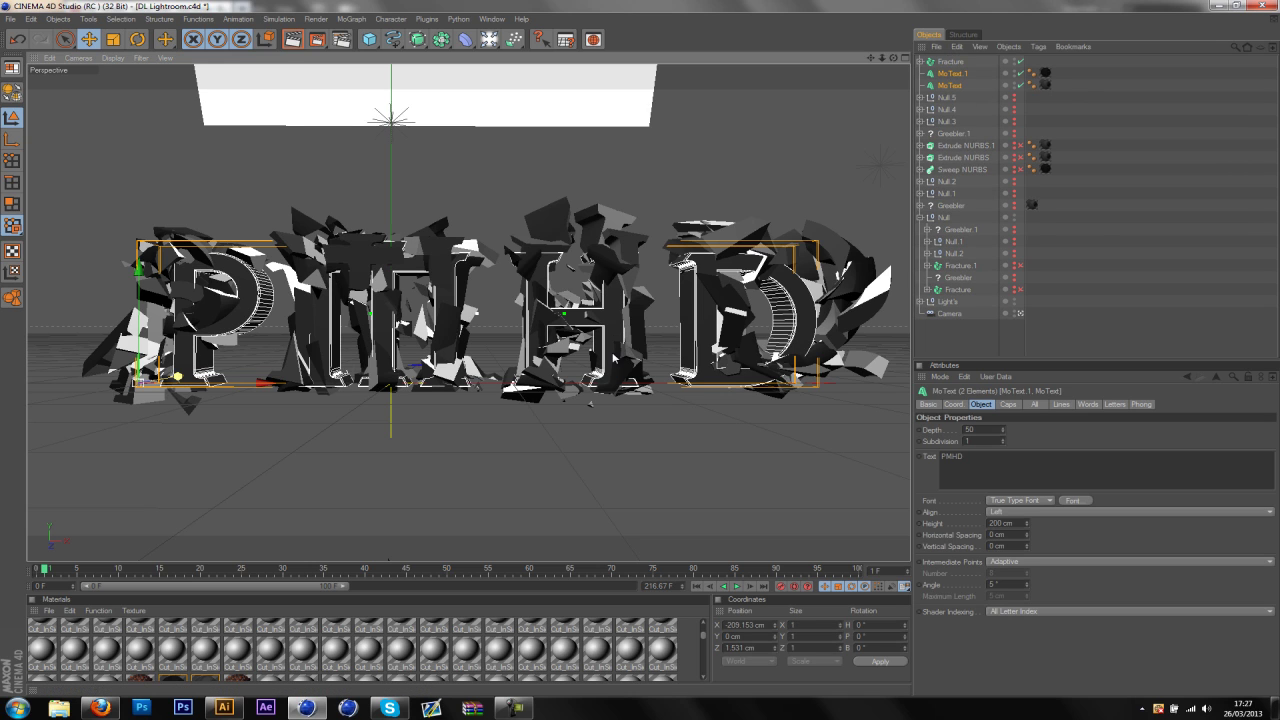
left_click_drag(637, 356, 651, 393)
left_click_drag(869, 287, 869, 287)
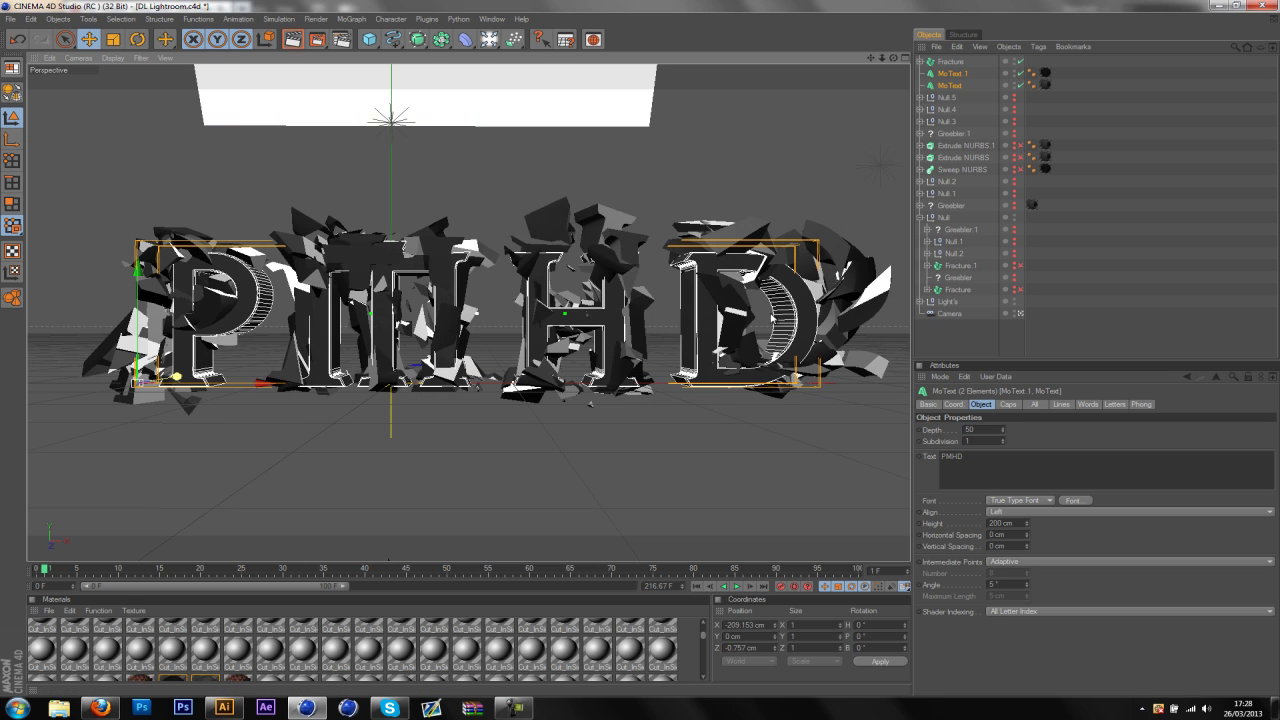
mouse_move(655, 348)
left_mouse_down()
mouse_move(687, 375)
mouse_move(697, 336)
mouse_move(647, 353)
mouse_move(181, 390)
left_mouse_up()
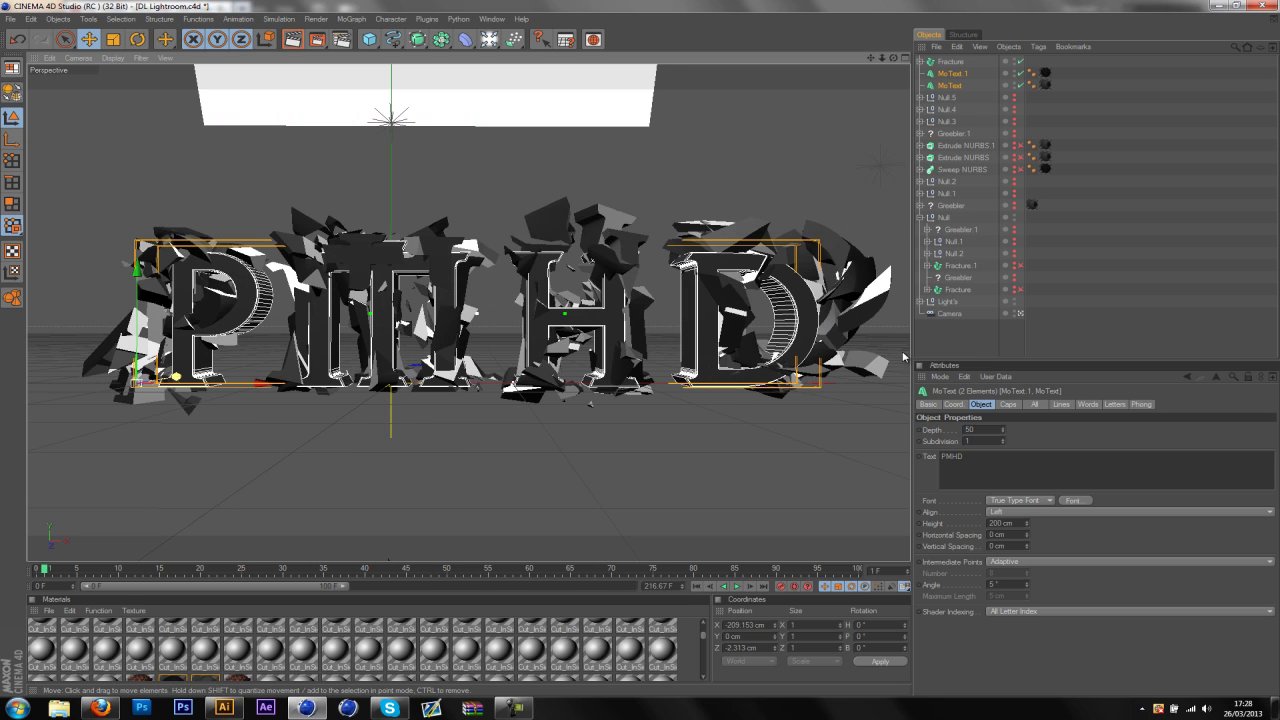
left_click(985, 339)
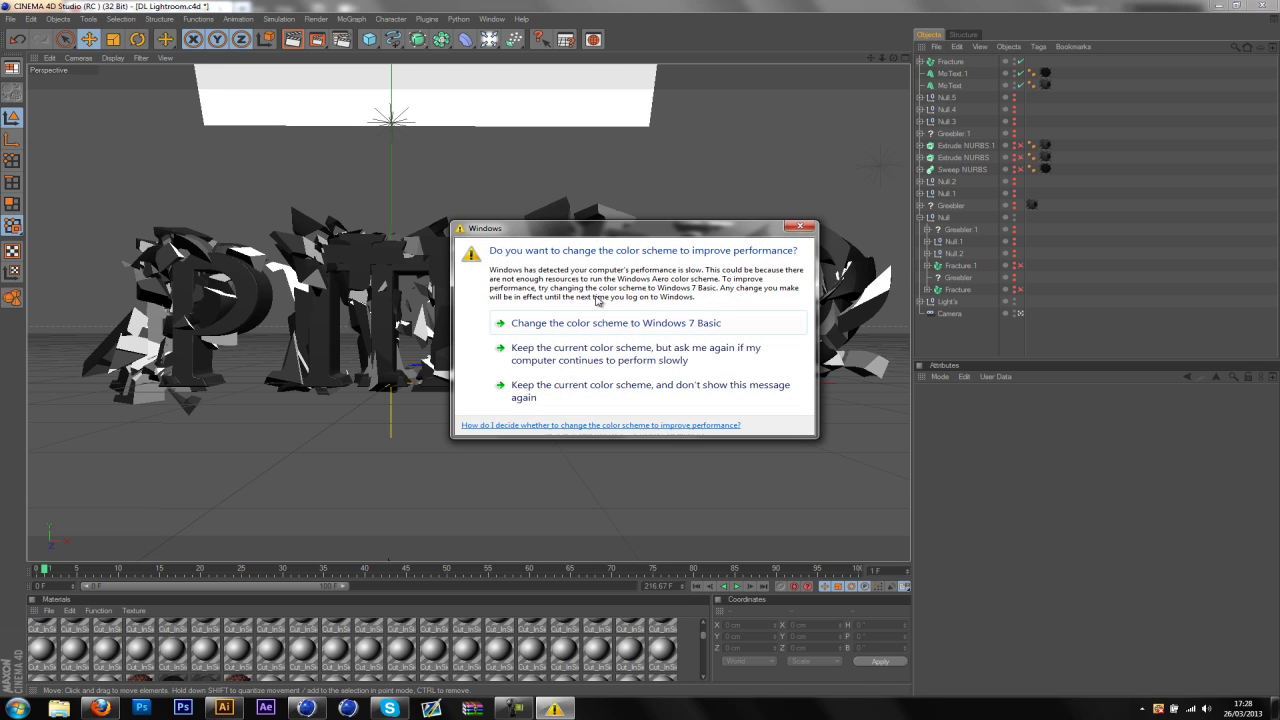
Dismiss the Windows prompt, duplicate both MoText objects and make the copies editable.
left_click(803, 229)
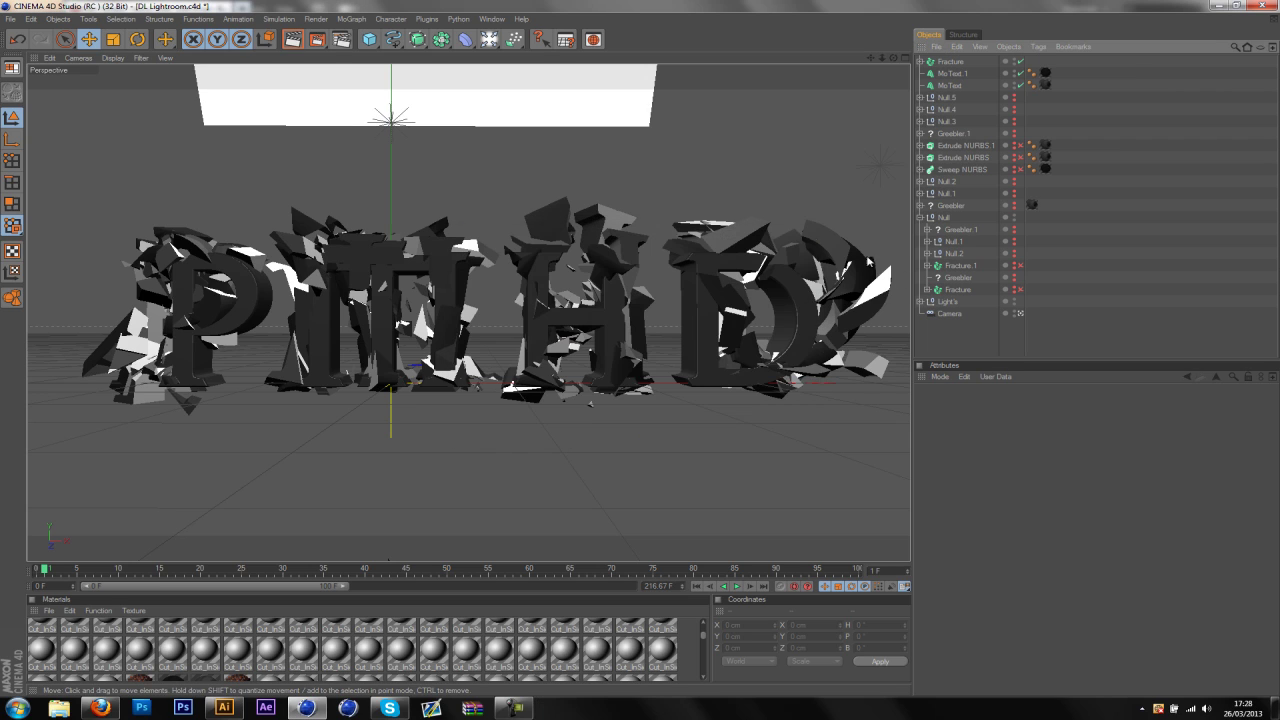
left_click(952, 86)
left_click(953, 74, "ctrl")
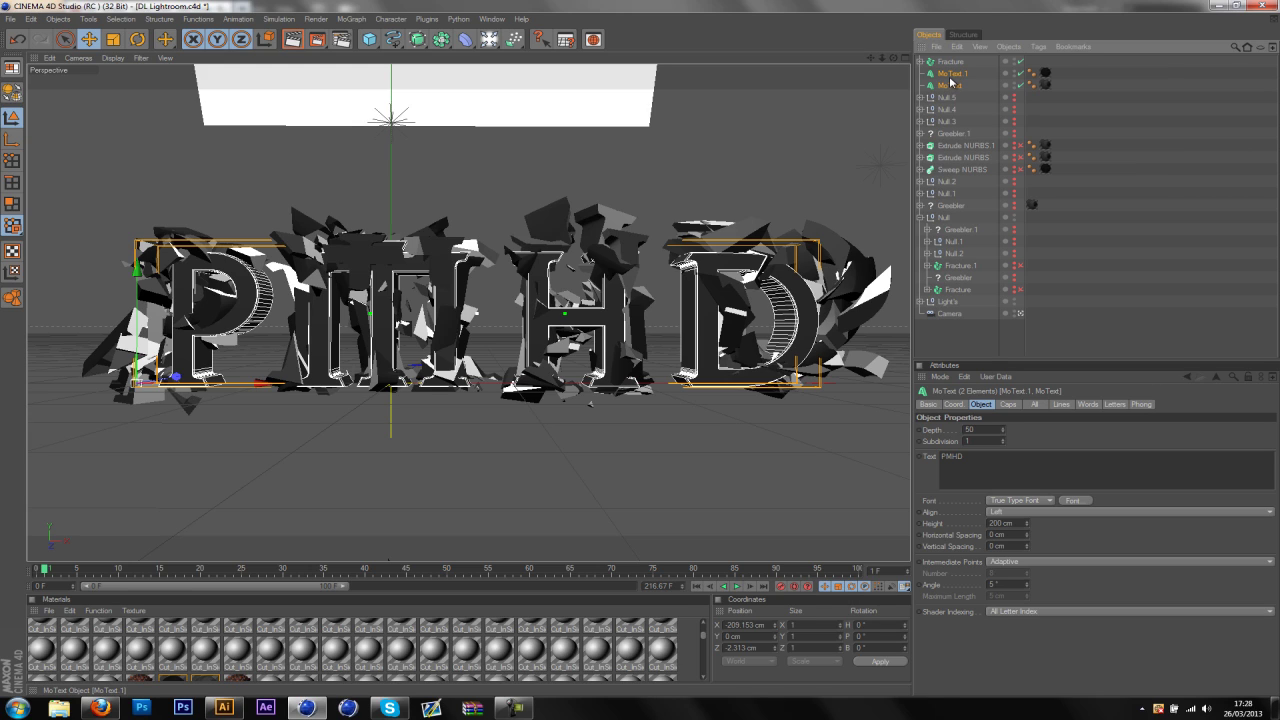
key("ctrl+c")
key("ctrl+v")
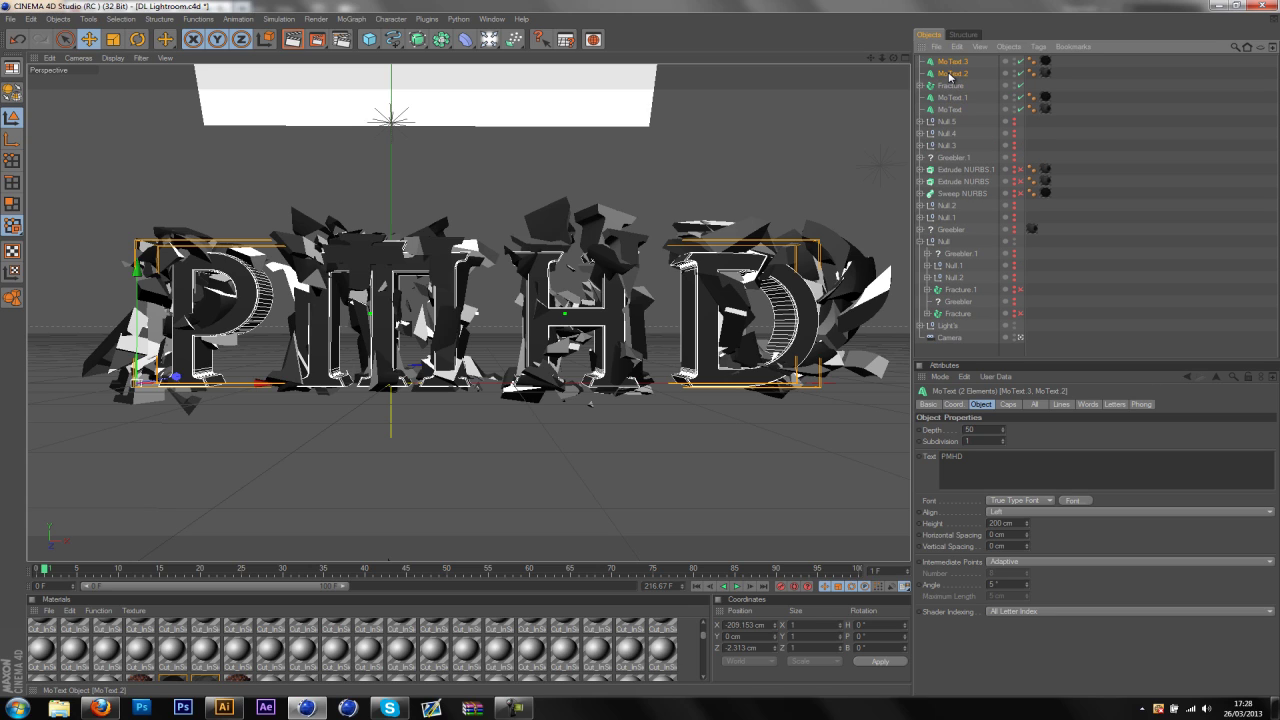
key("c")
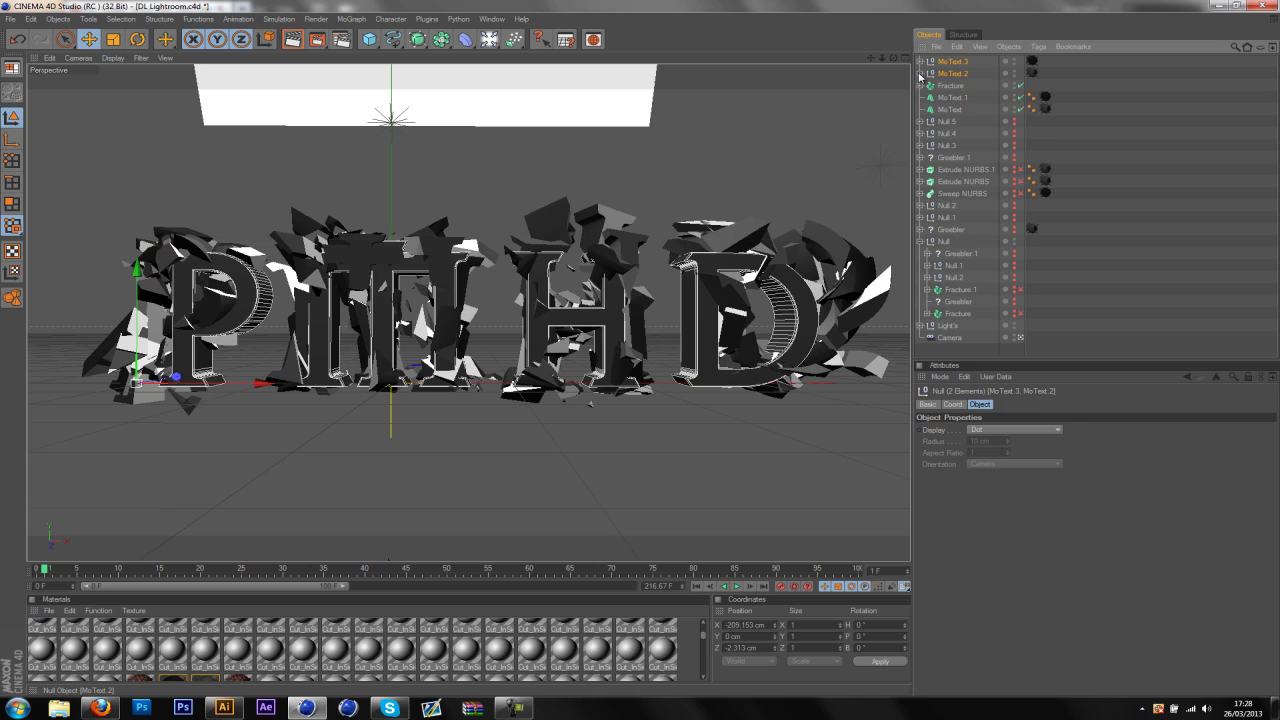
Move MoText 3's P, M, H, D letters to the top level and delete the empty group.
left_click(920, 75)
left_click(927, 86)
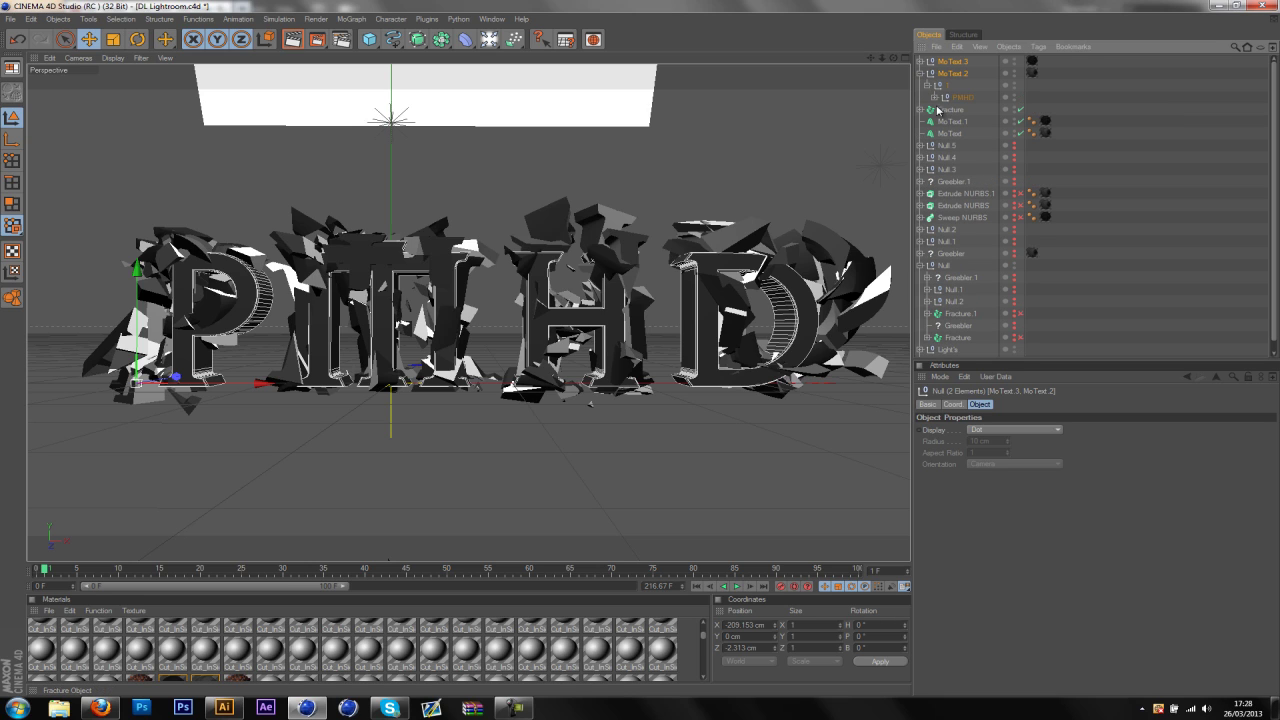
left_click(933, 98)
left_click(920, 61)
left_click(927, 74)
left_click(945, 90)
left_click(934, 85)
left_click(953, 103)
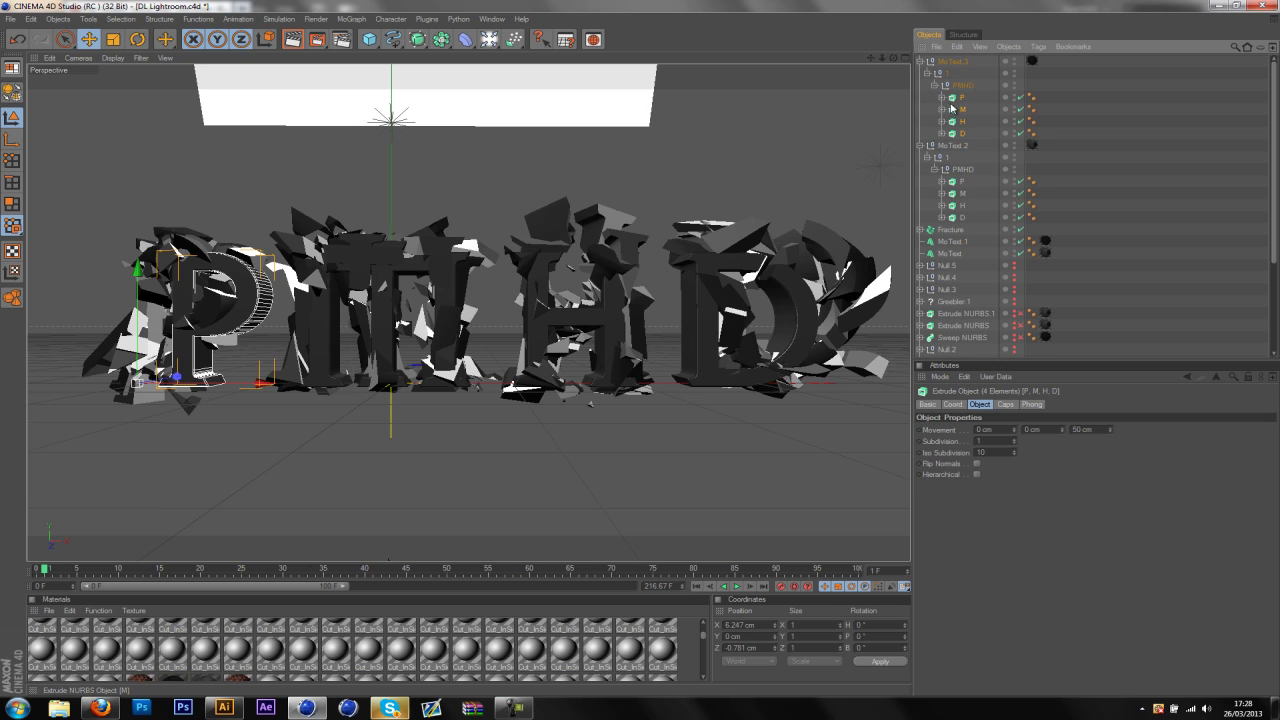
left_click_drag(948, 68, 945, 60)
left_click(950, 110)
key("Delete")
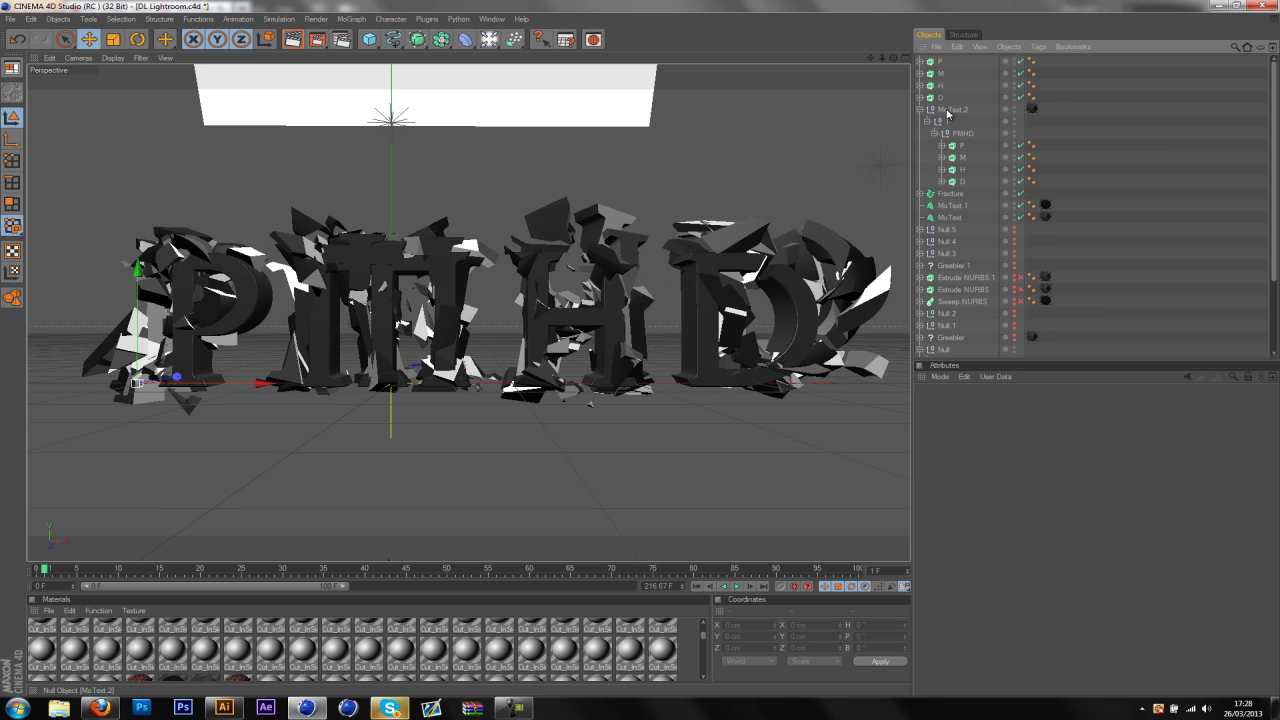
Move MoText 2's P, M, H, D letters to the top level and delete that group.
left_click(957, 156)
left_click(960, 181, "shift")
left_click_drag(948, 116, 947, 108)
left_click(953, 158)
key("Delete")
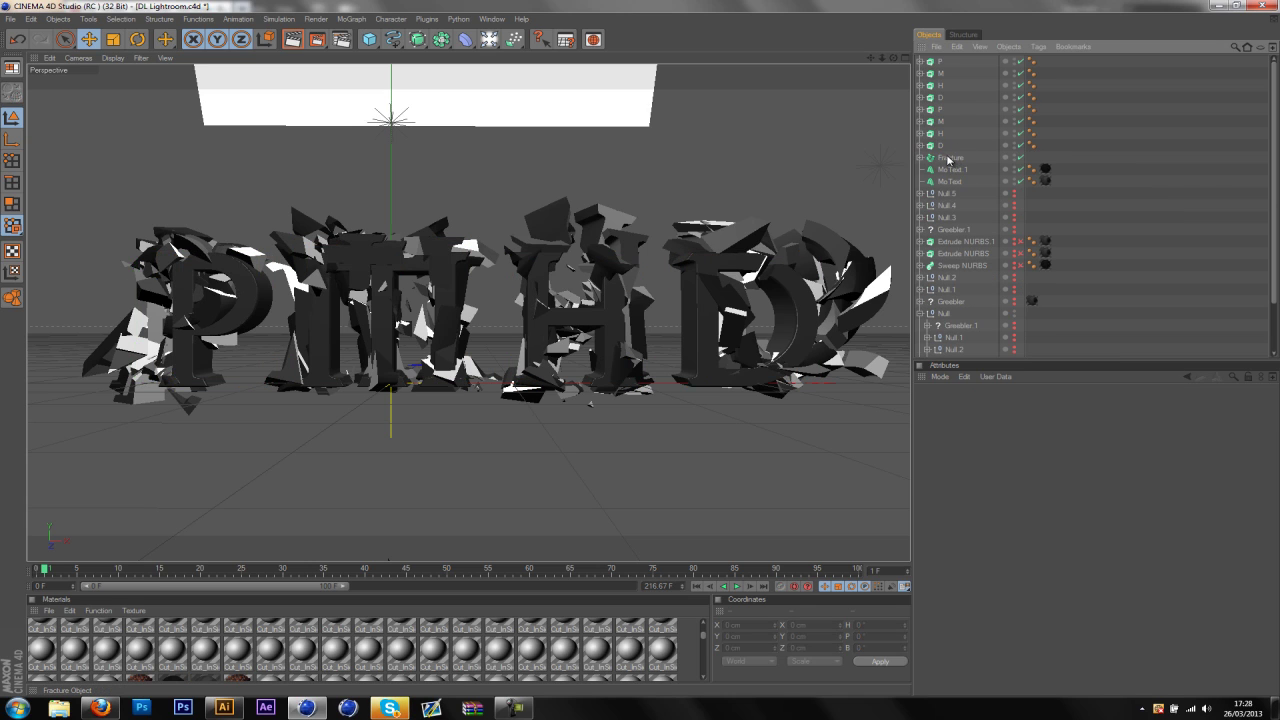
Expand all eight letter objects to reveal their splines.
left_click(920, 61)
left_click(920, 85)
left_click(920, 109)
left_click(920, 133)
left_click(920, 157)
left_click(920, 181)
left_click(920, 205)
left_click(920, 229)
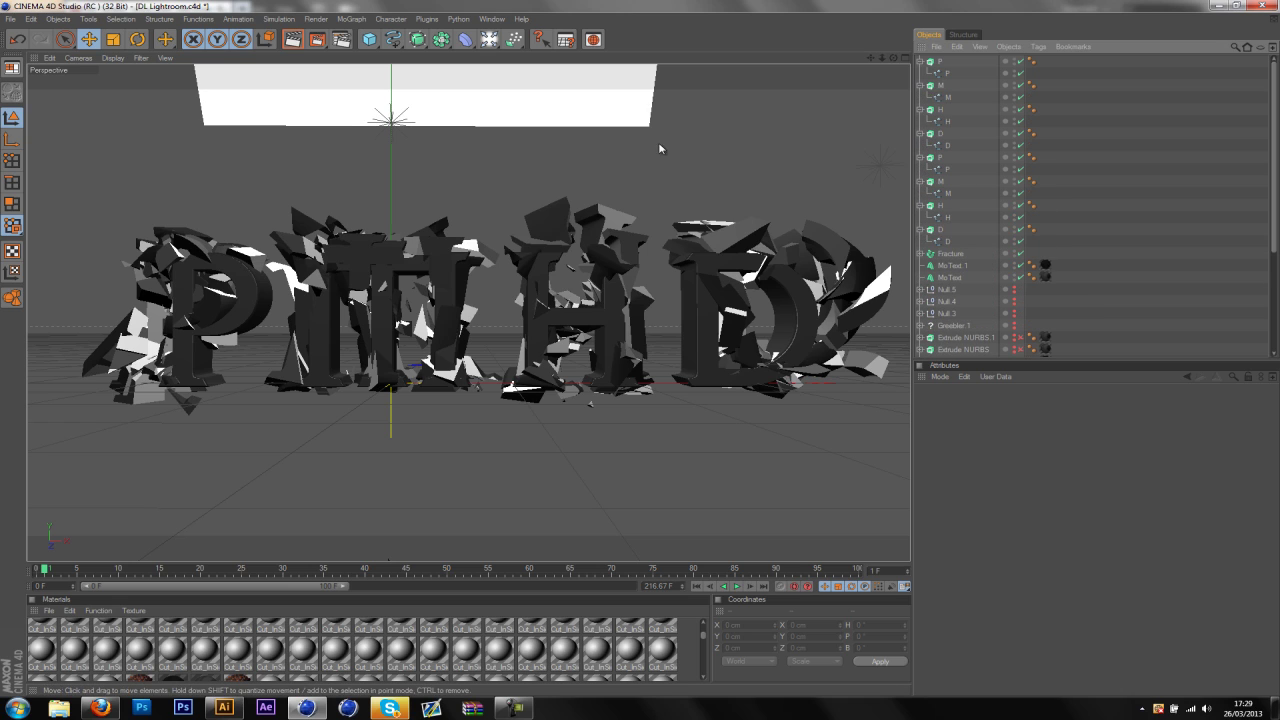
Add a Reeper X object and drag the letter splines out of their extrudes.
left_click(427, 19)
left_click(470, 75)
left_click_drag(940, 87, 944, 63)
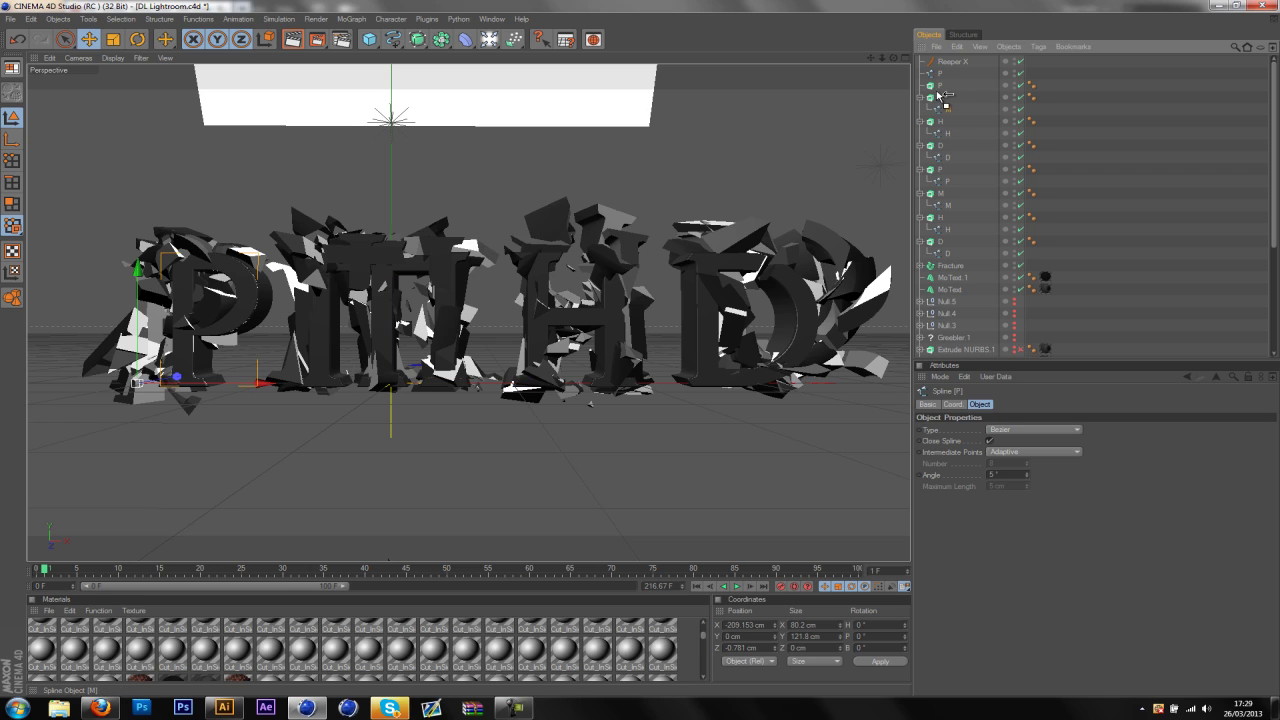
left_click_drag(946, 108, 944, 131)
left_click(946, 134)
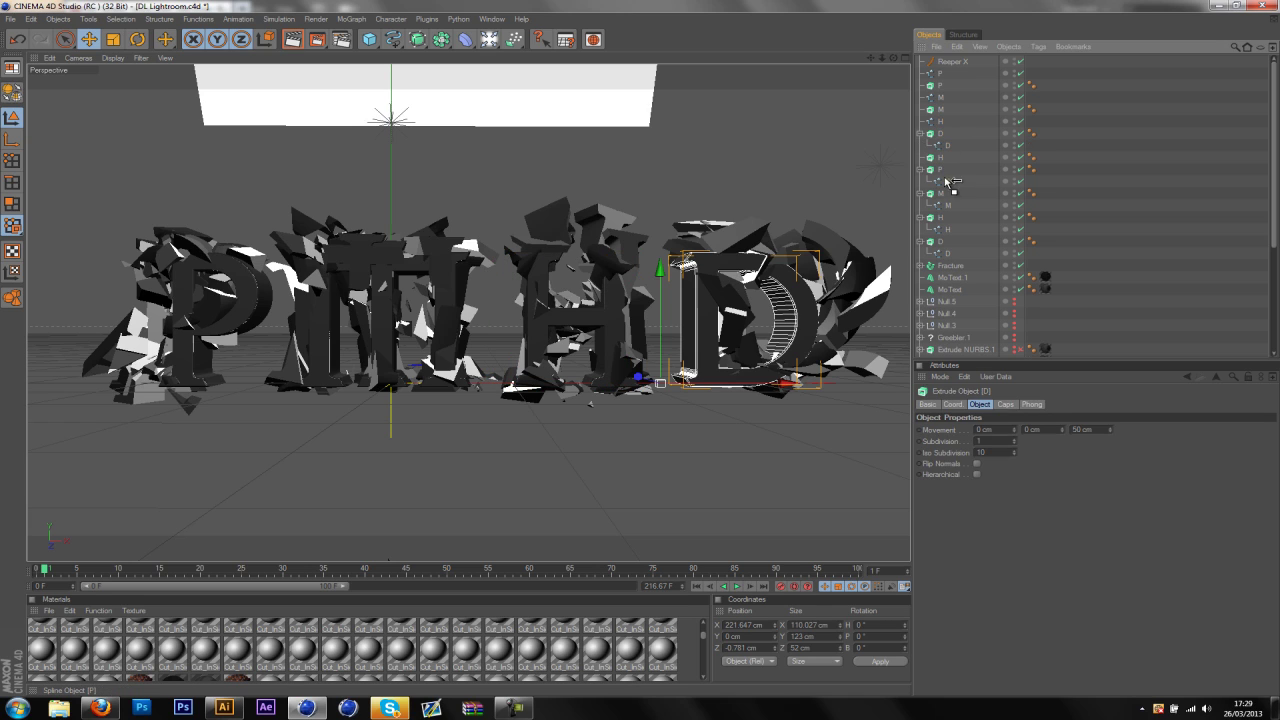
left_click_drag(942, 178, 936, 163)
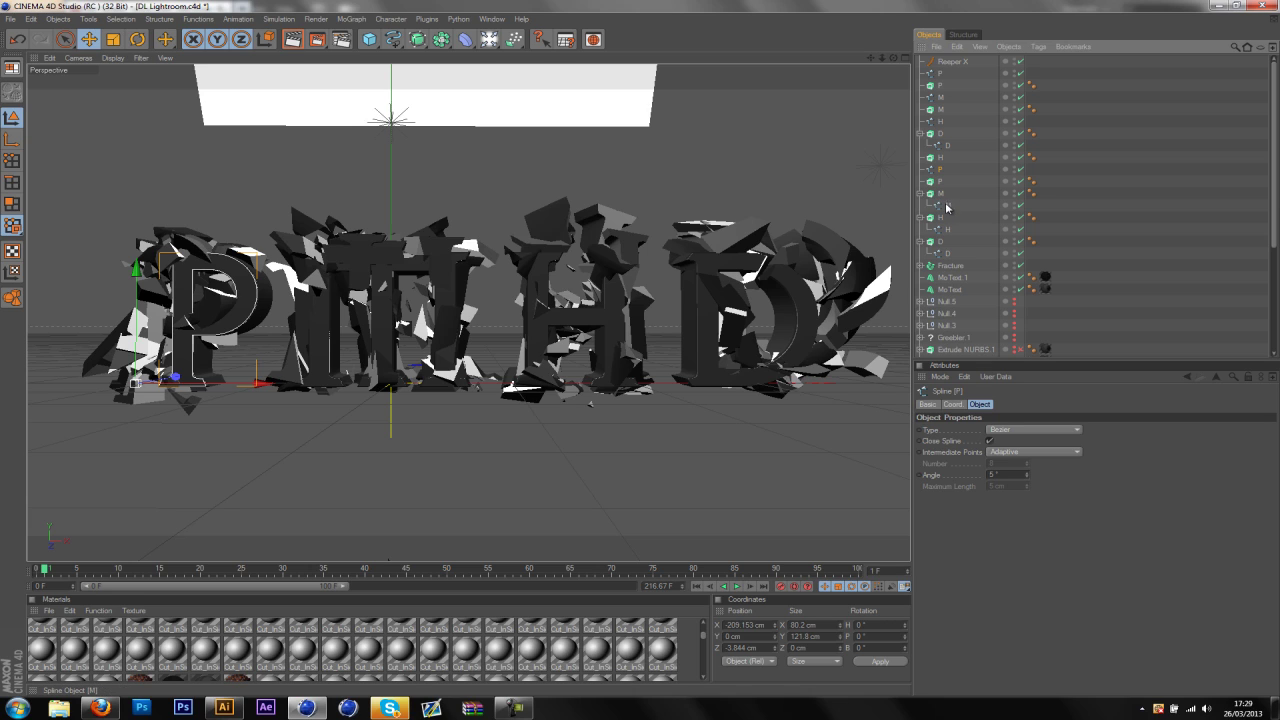
left_click_drag(946, 205, 942, 240)
Delete all the emptied Extrude objects, leaving bare P, M, H, D splines.
left_click(940, 205, "ctrl")
left_click(940, 181, "ctrl")
left_click(940, 157, "ctrl")
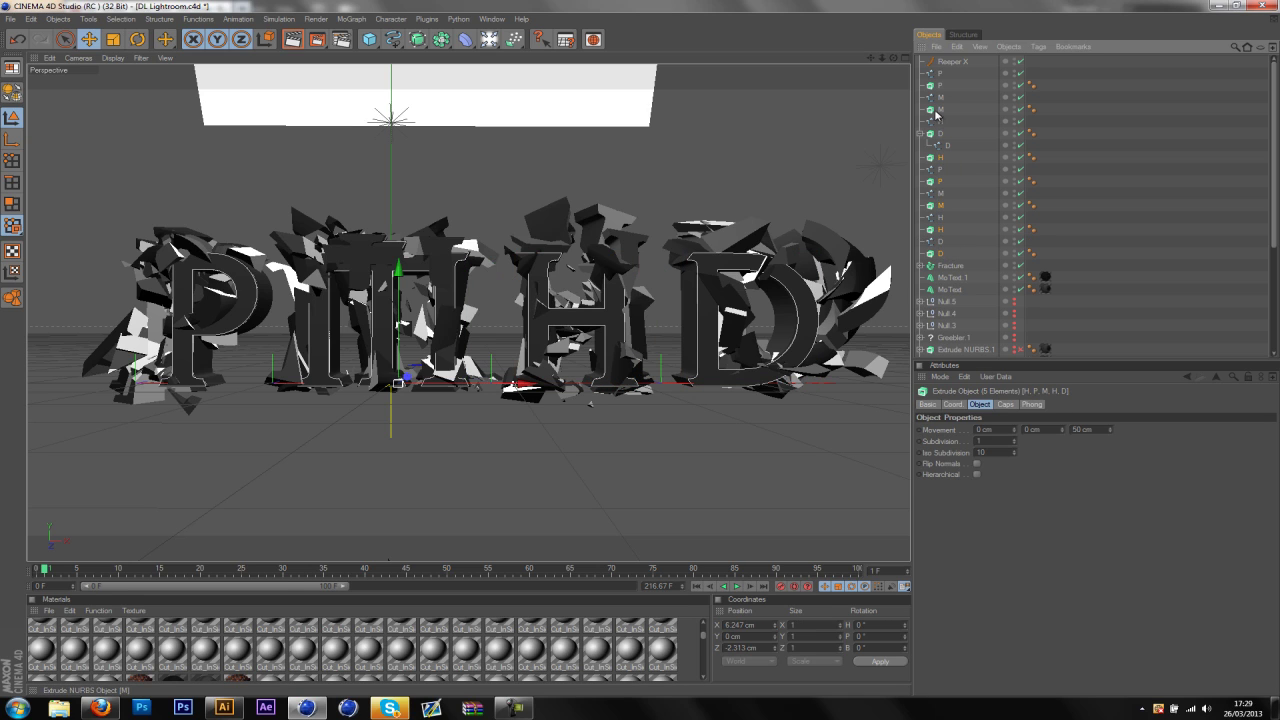
left_click(940, 109, "ctrl")
left_click(941, 86, "ctrl")
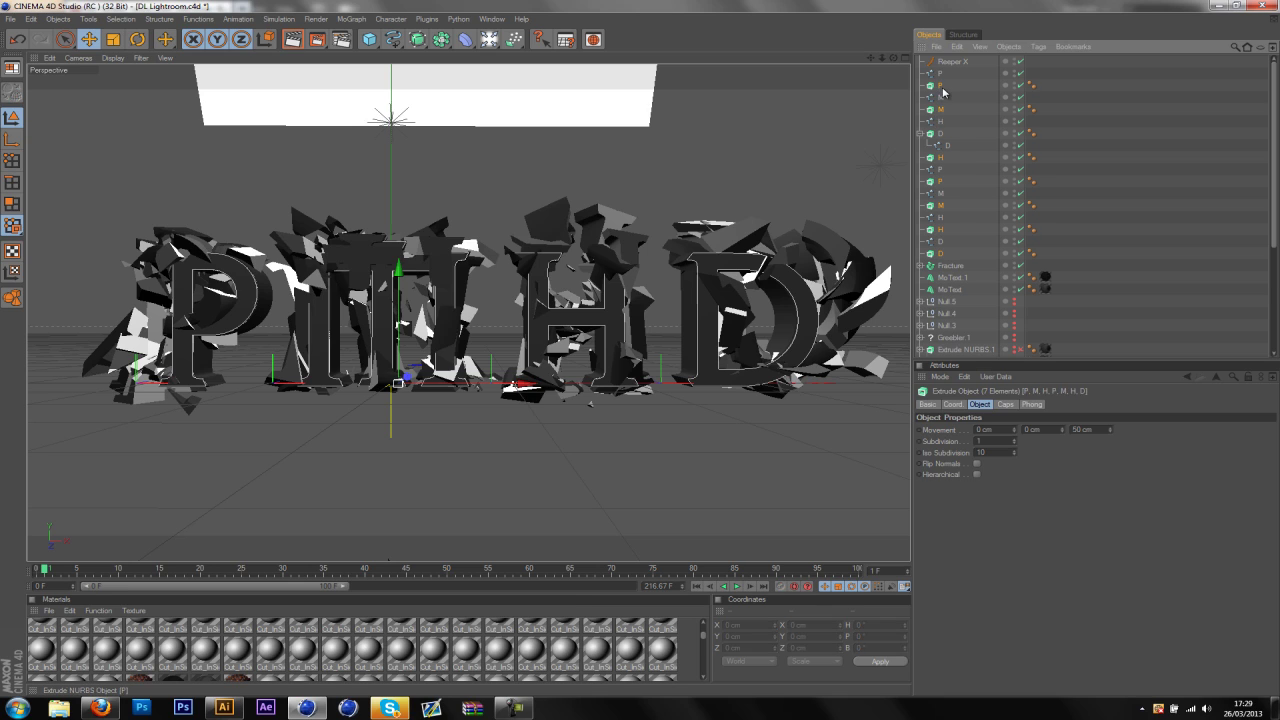
key("Delete")
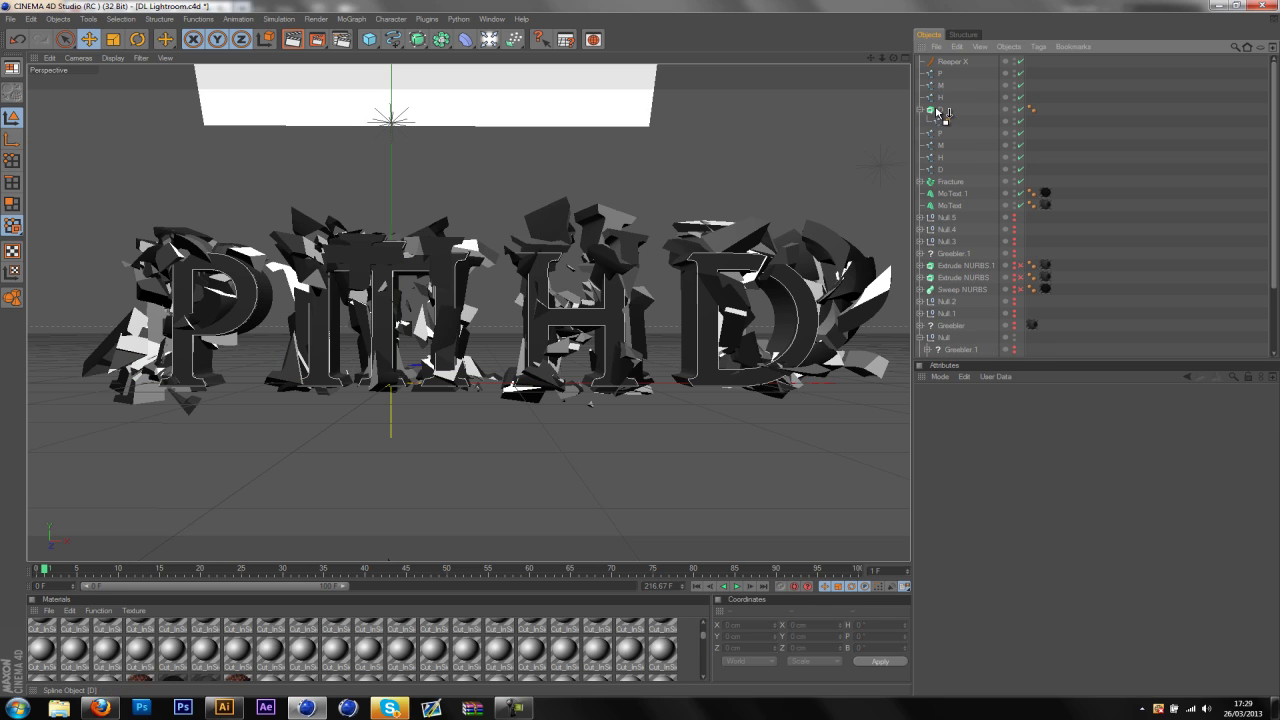
left_click(941, 110)
key("Delete")
left_click(955, 63)
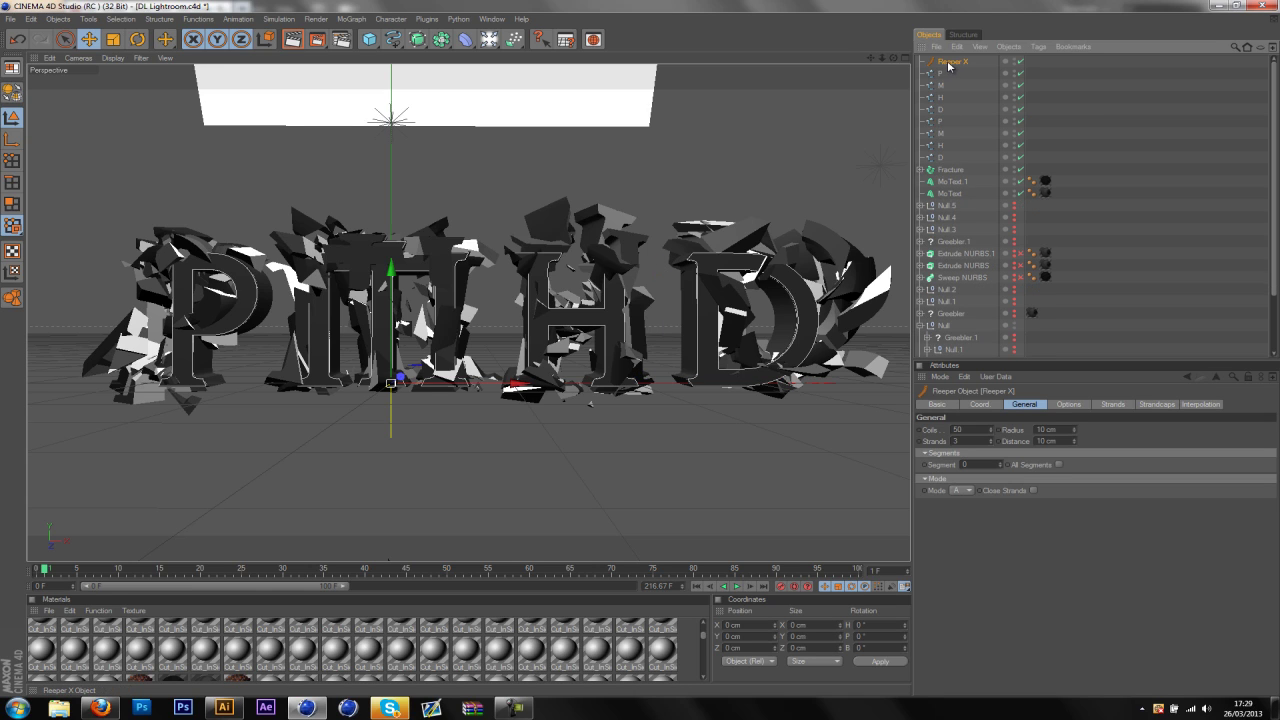
Place one letter spline under each of four Reeper X copies and delete the leftover splines.
mouse_move(942, 64)
left_mouse_down()
mouse_move(950, 102)
mouse_move(956, 90)
mouse_move(944, 114)
mouse_move(953, 68)
left_mouse_up()
key("ctrl+z")
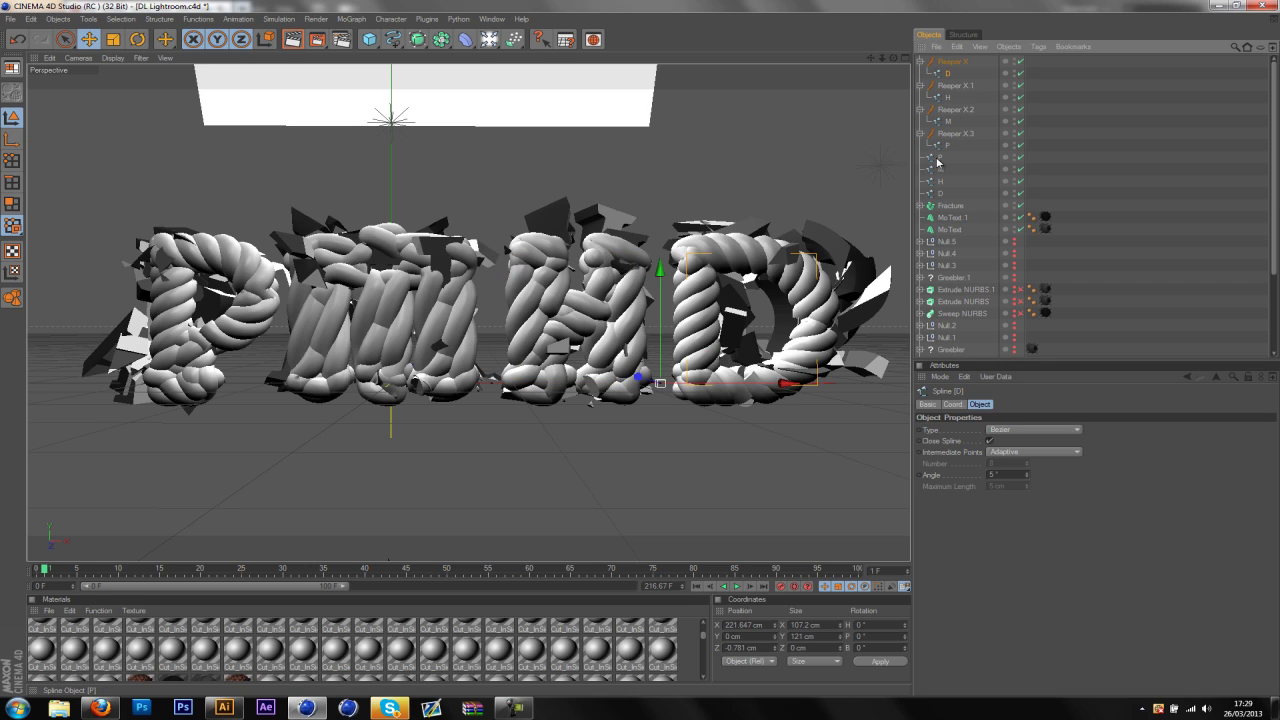
left_click(938, 159)
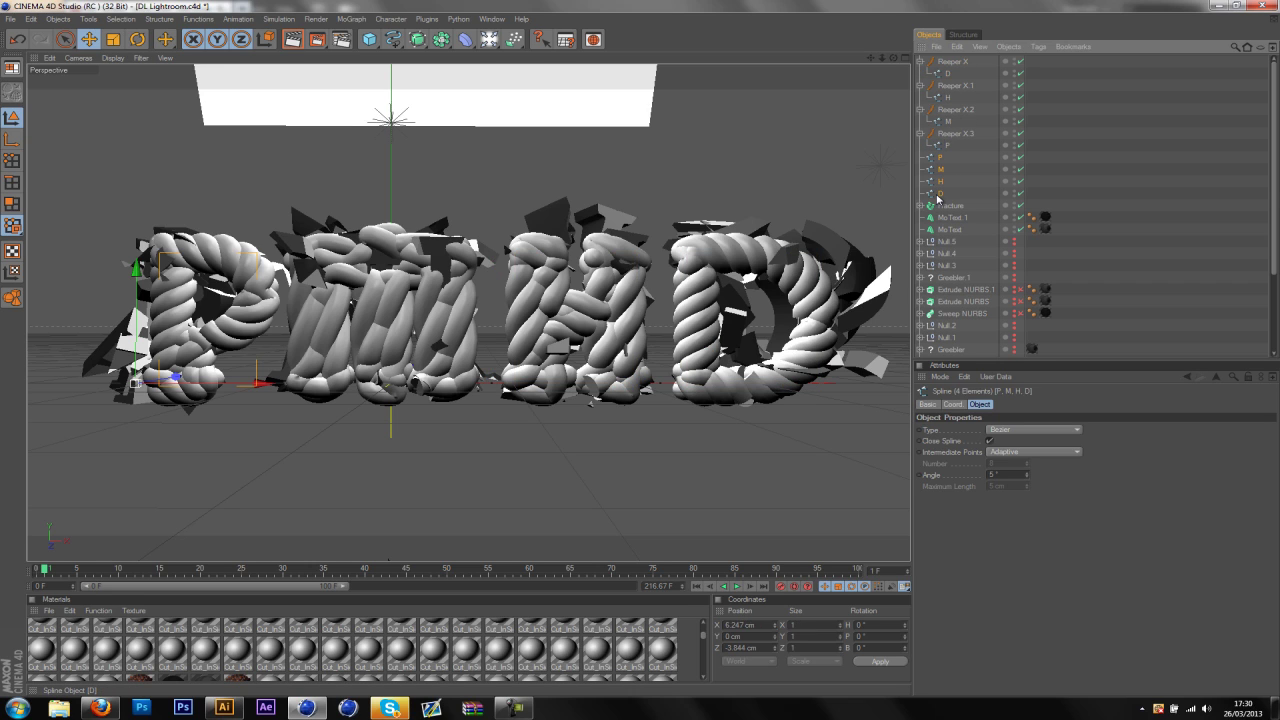
left_click(939, 193, "shift")
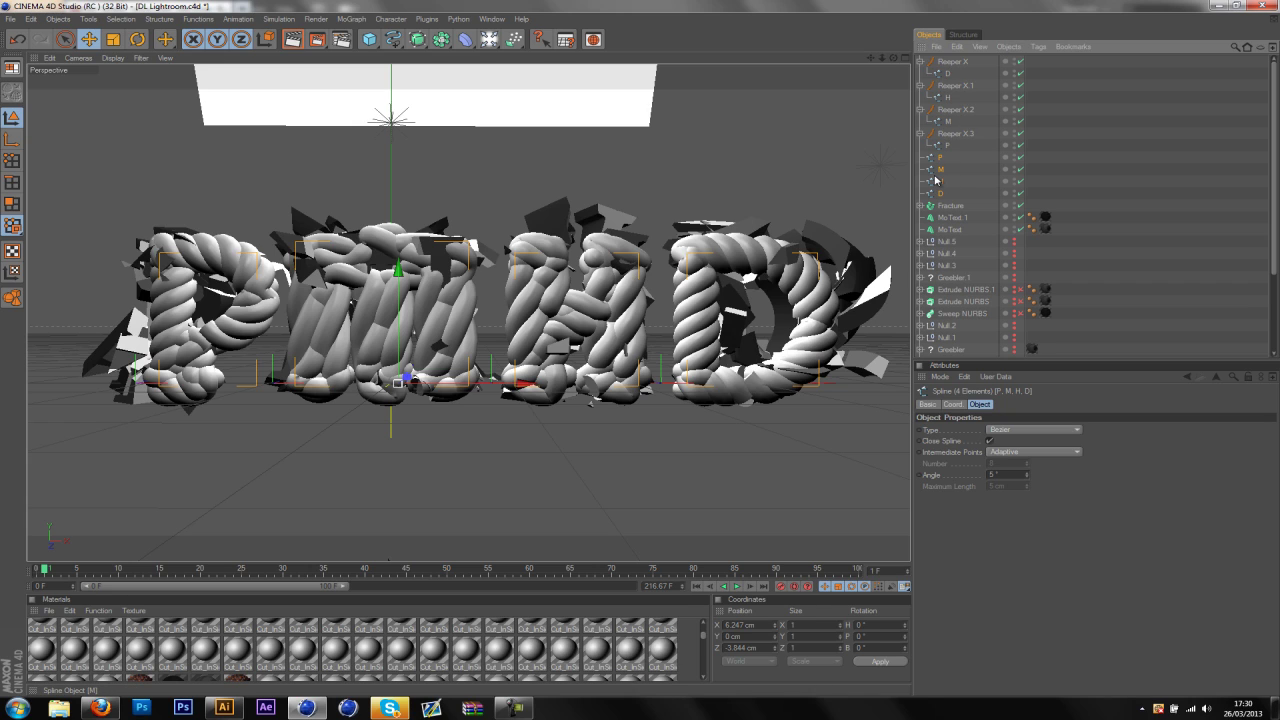
key("Delete")
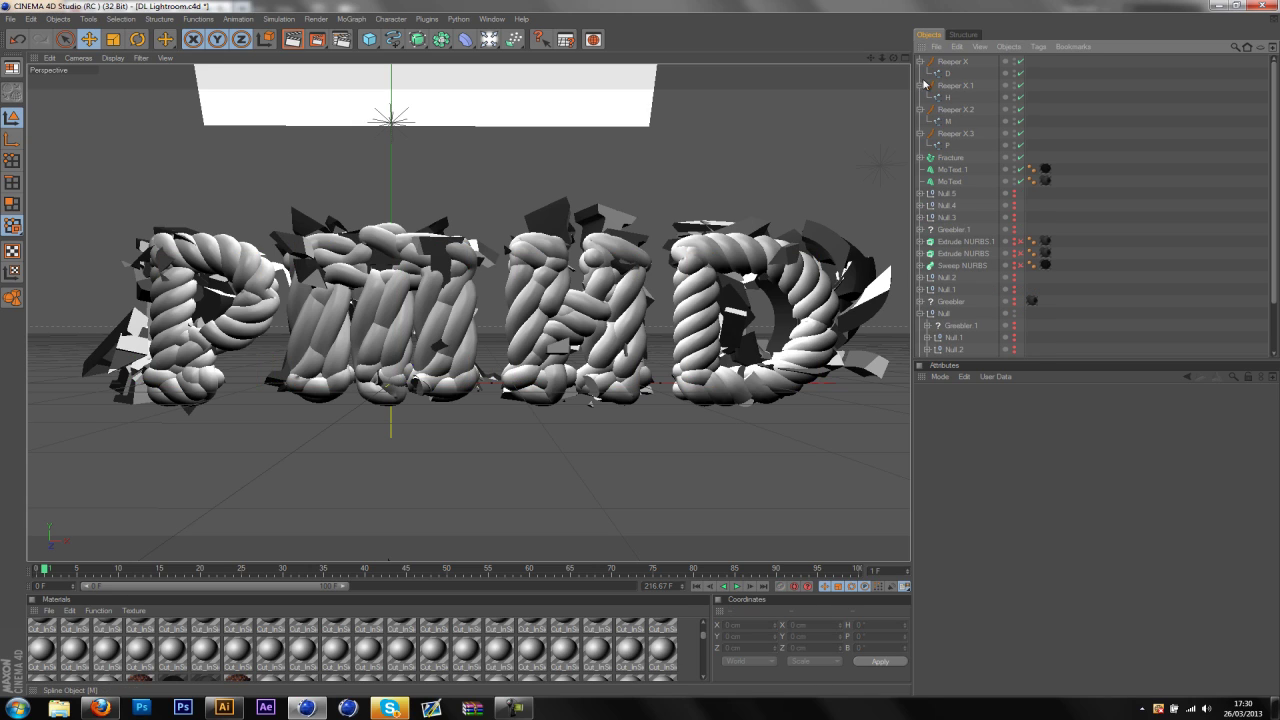
Collapse the four Reeper X objects and select them all.
left_click(920, 62)
left_click(920, 74)
left_click(920, 86)
left_click(920, 98)
left_click(946, 98)
left_click(952, 62, "shift")
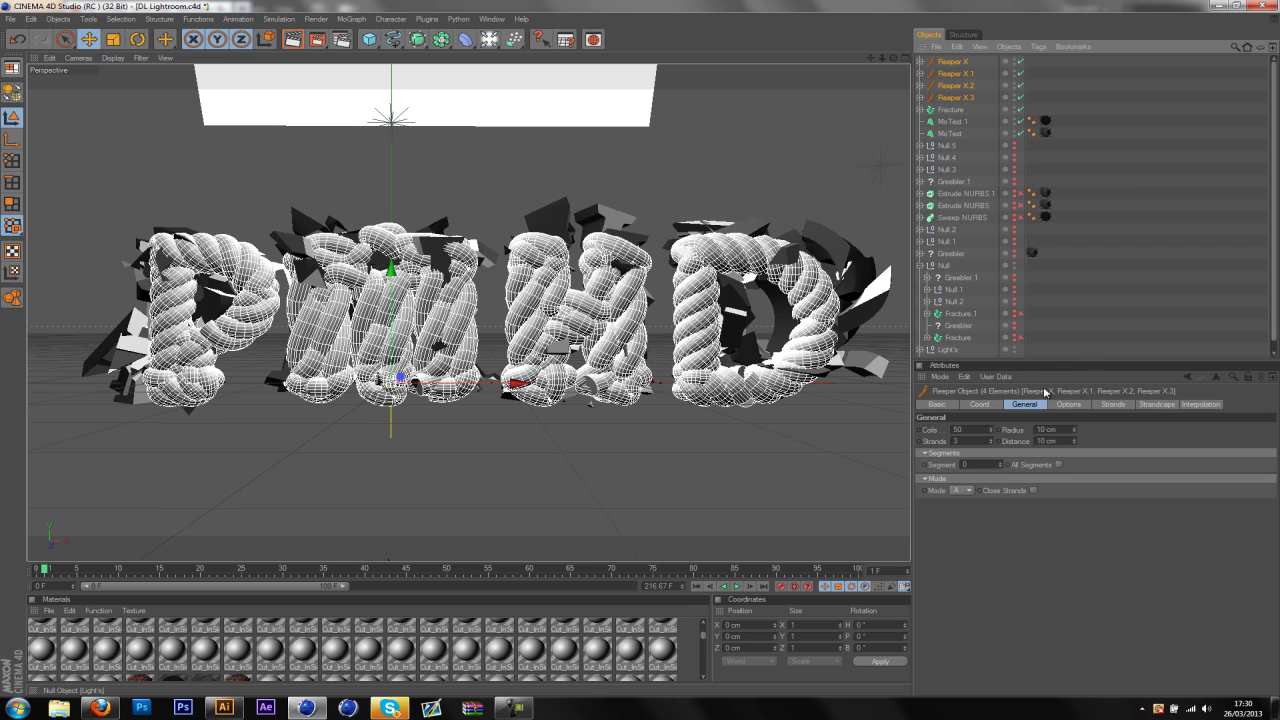
Set all four Reeper X ropes to a 2 cm radius with 2 strands each.
double_click(1043, 429)
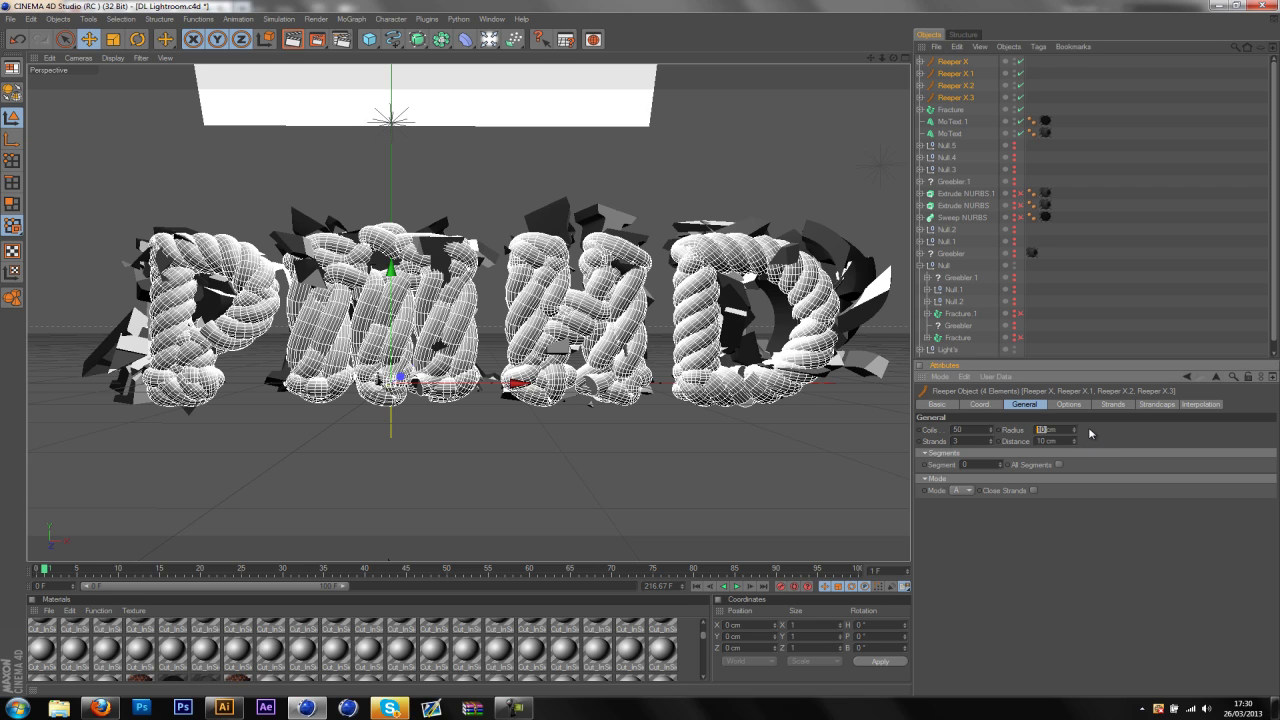
double_click(963, 440)
type("1")
key("Return")
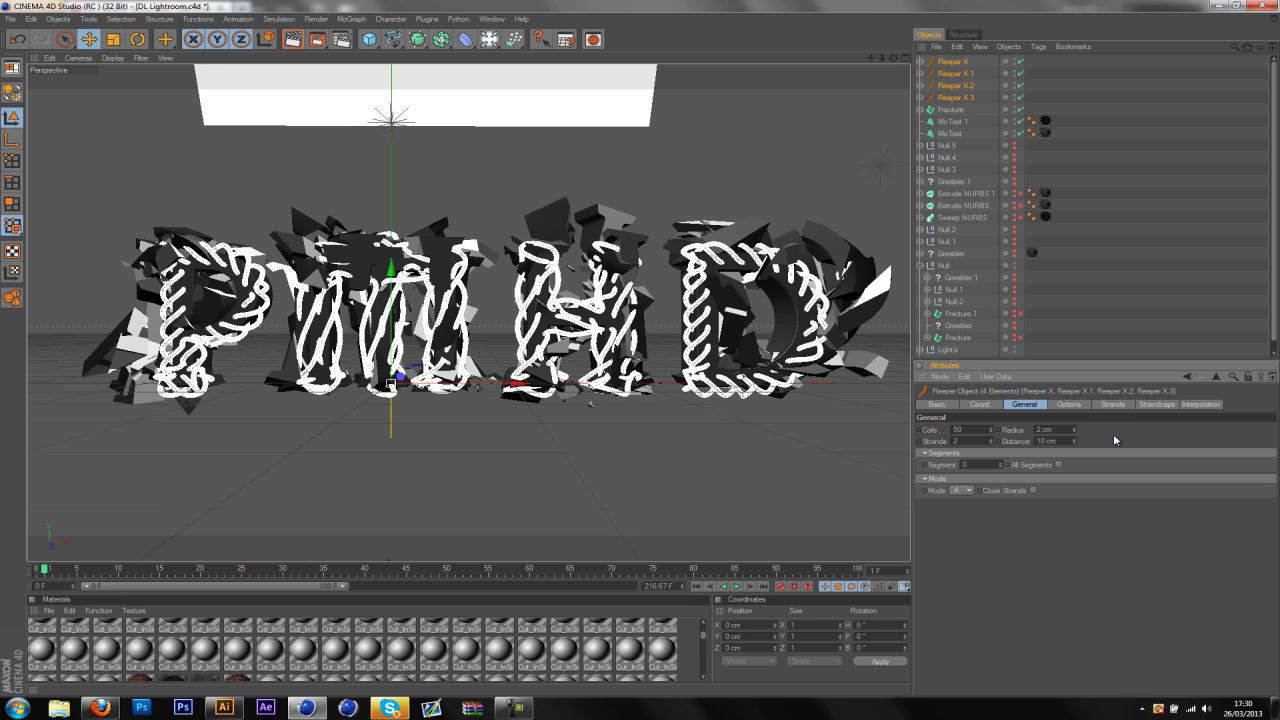
type("2")
key("Return")
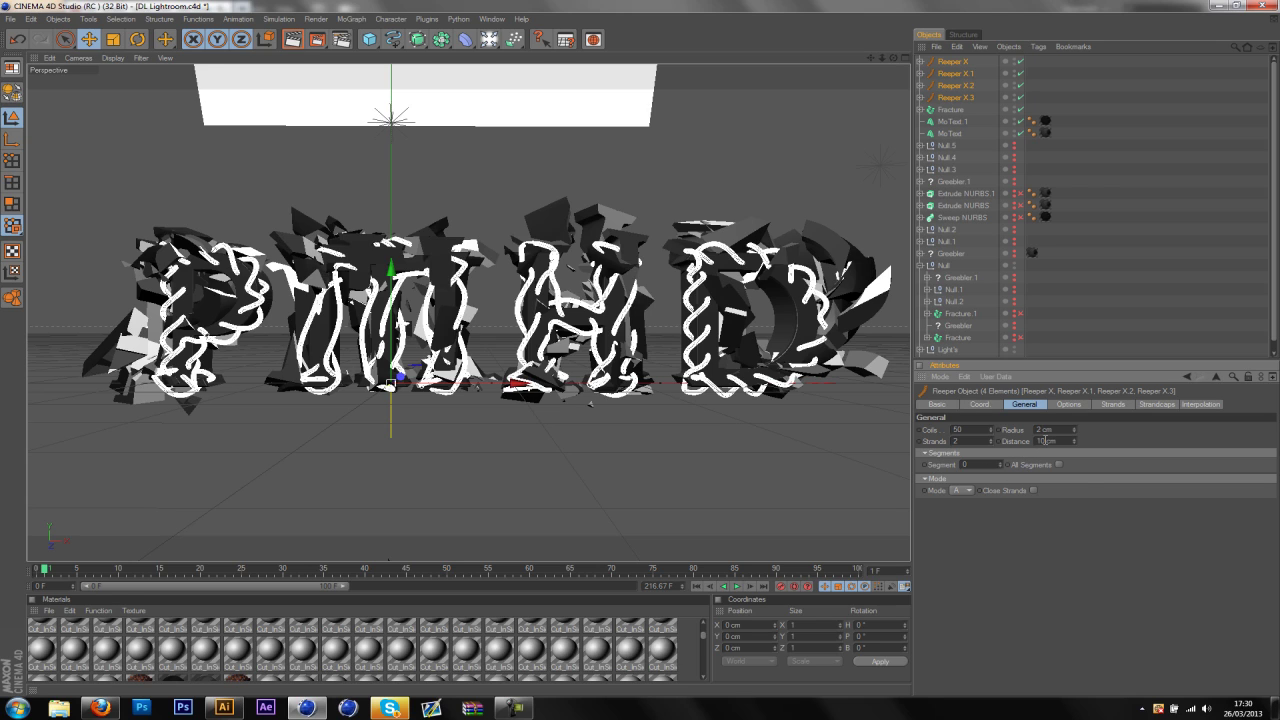
left_click(1045, 441)
Copy the GLOW texture tag from Reeper X.3 onto the other three ropes, then deselect.
scroll(705, 641, "down", 2)
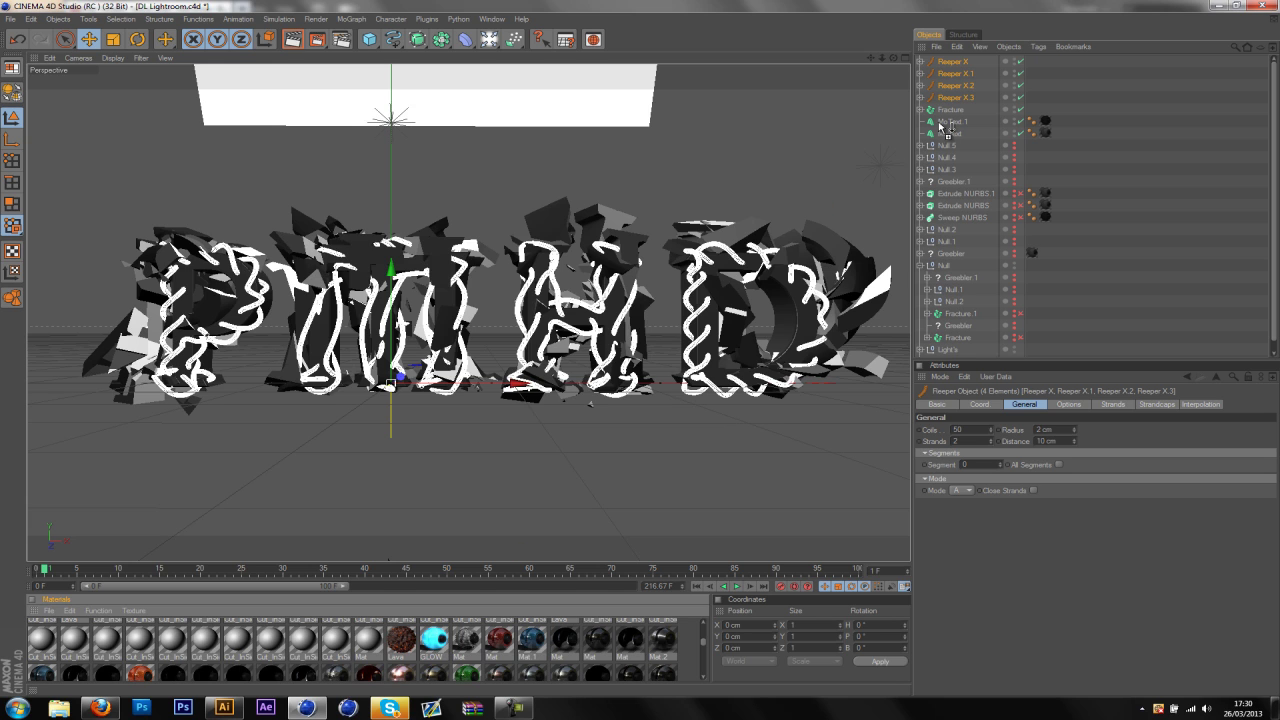
left_click(800, 226)
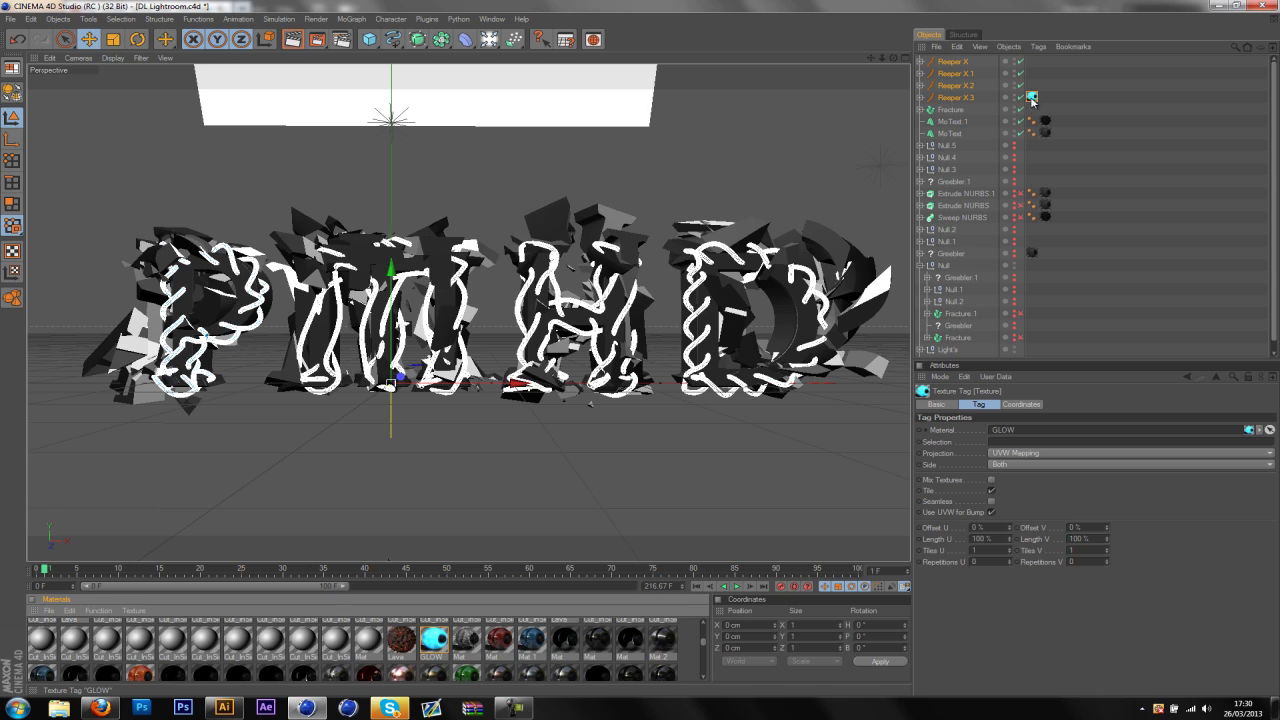
left_click_drag(1032, 97, 1032, 61, "ctrl")
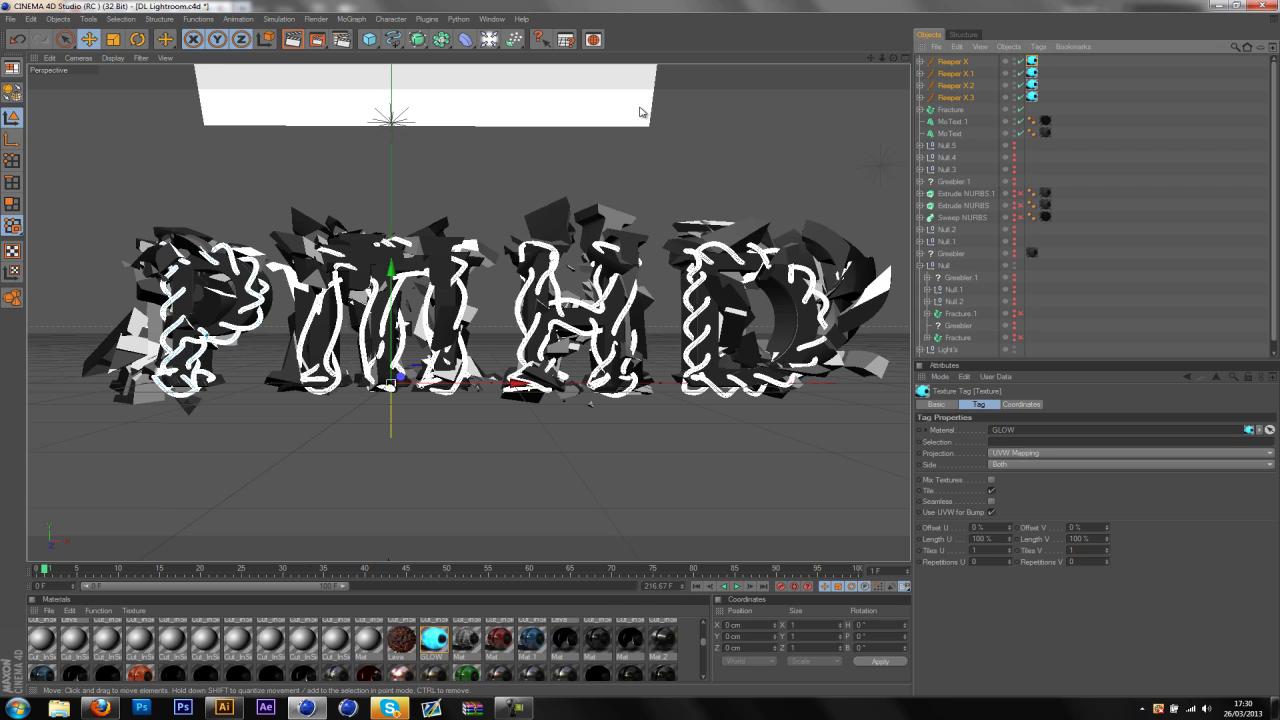
left_click(1115, 139)
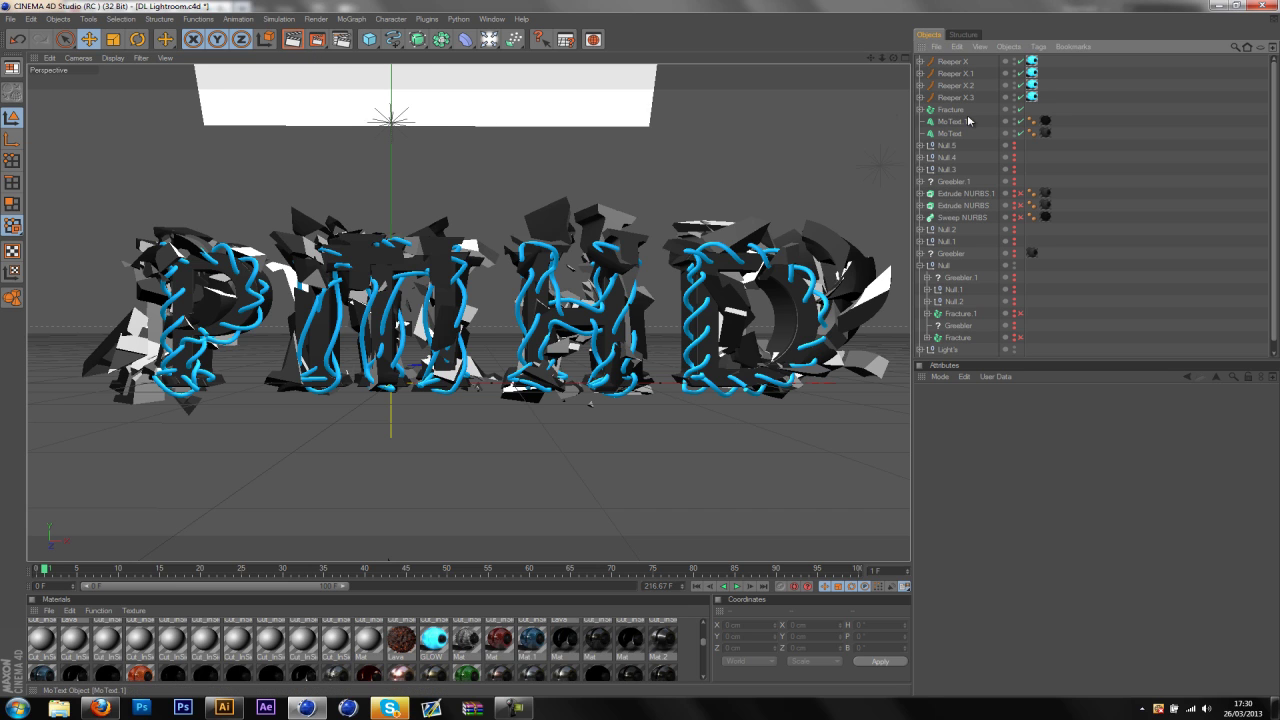
left_click(951, 110)
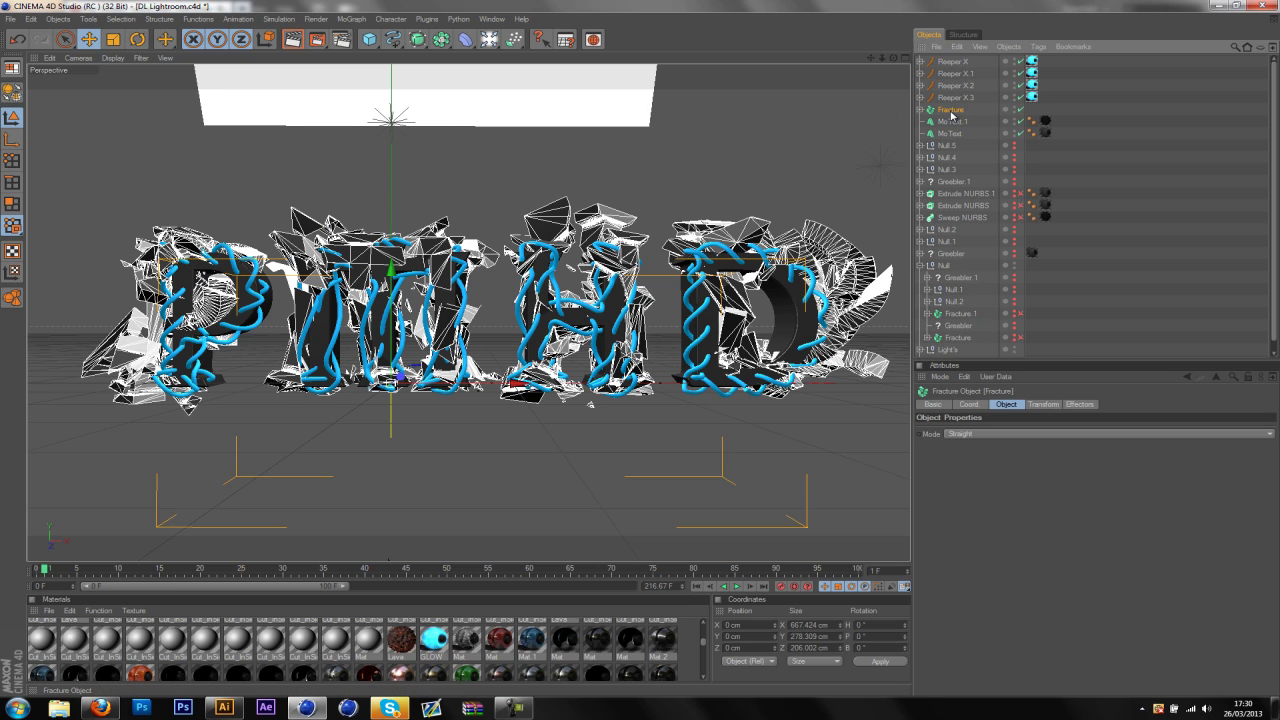
Reset to frame 0, undo the last change, and inspect the eight Thrausi fracture pieces.
left_click(698, 592)
key("ctrl+z")
left_click(970, 136)
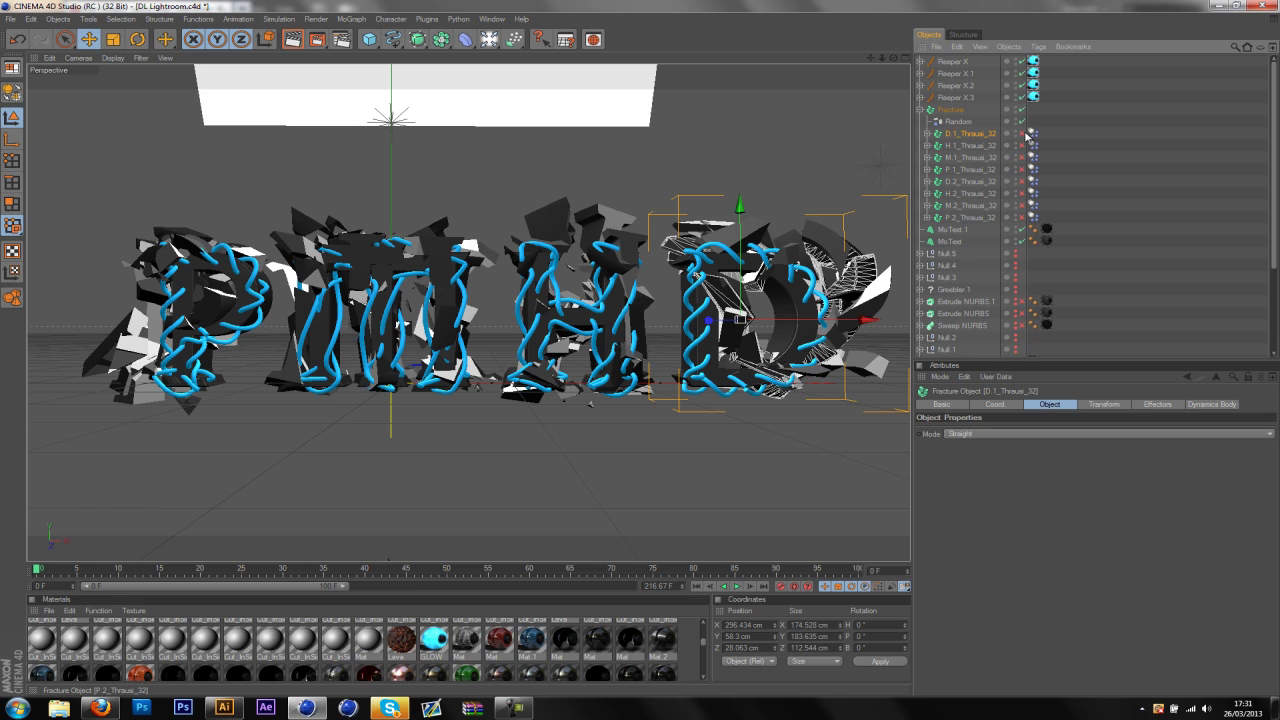
left_click(972, 217, "shift")
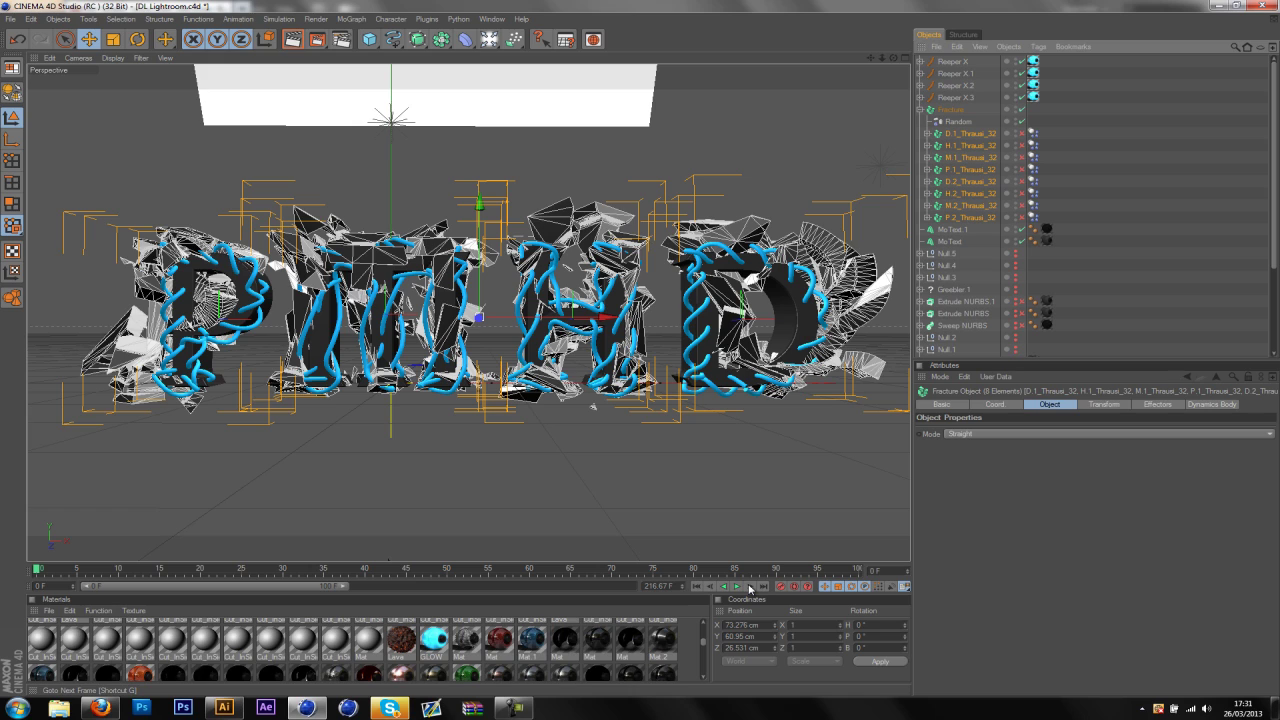
left_click(749, 588)
Move both PMHD MoText objects back along Z to about -3.8 cm.
left_click(920, 110)
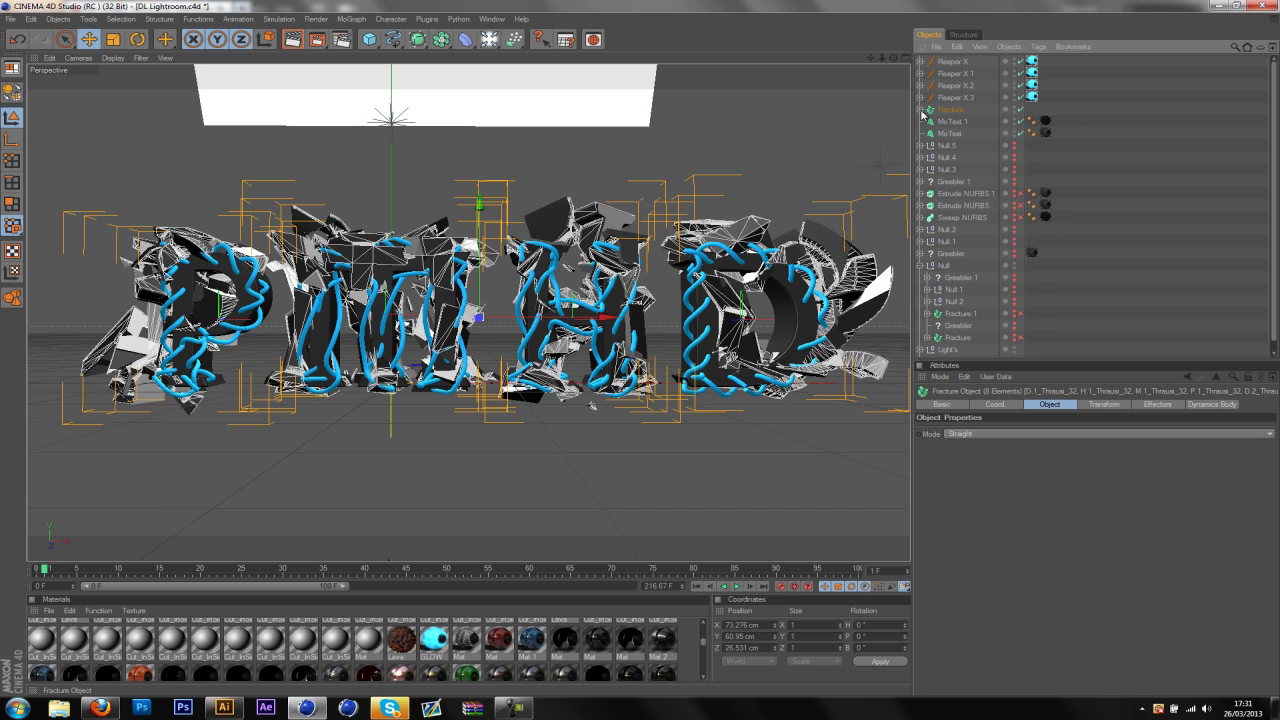
left_click(1065, 114)
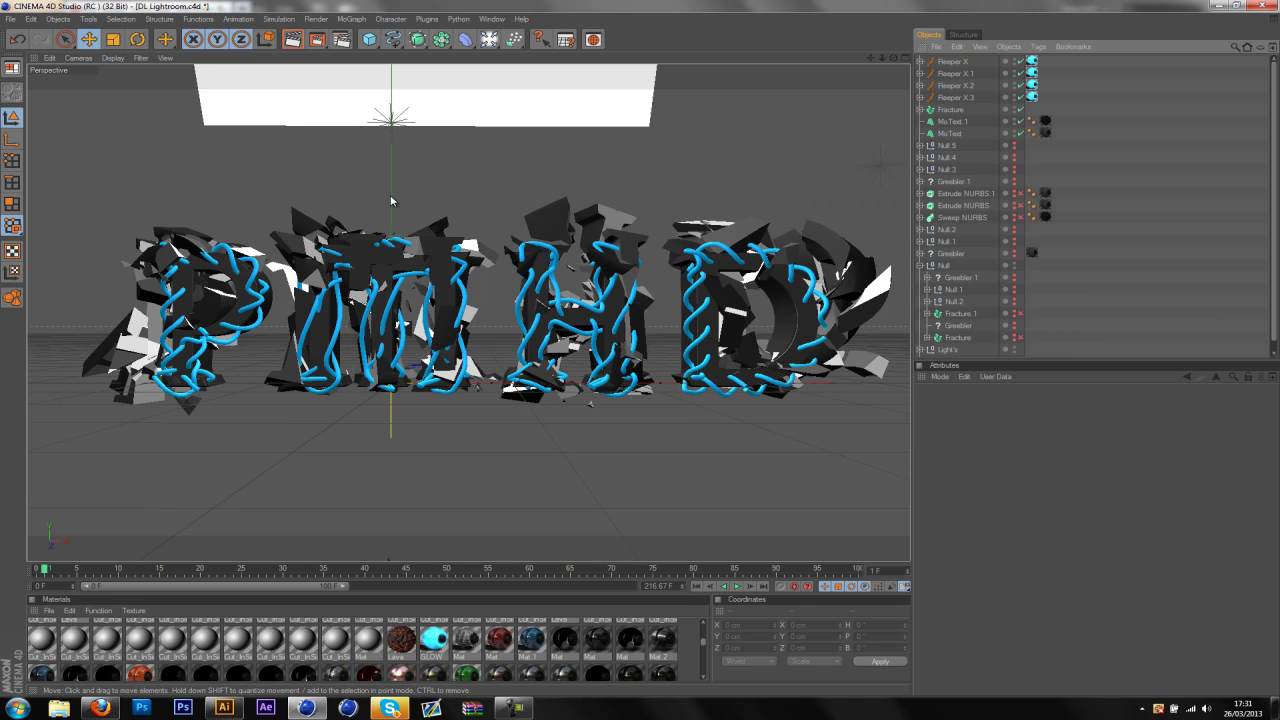
left_click(950, 121)
left_click(949, 133, "shift")
left_click_drag(180, 377, 178, 377)
mouse_move(634, 357)
left_mouse_down()
mouse_move(656, 343)
mouse_move(645, 350)
left_mouse_up()
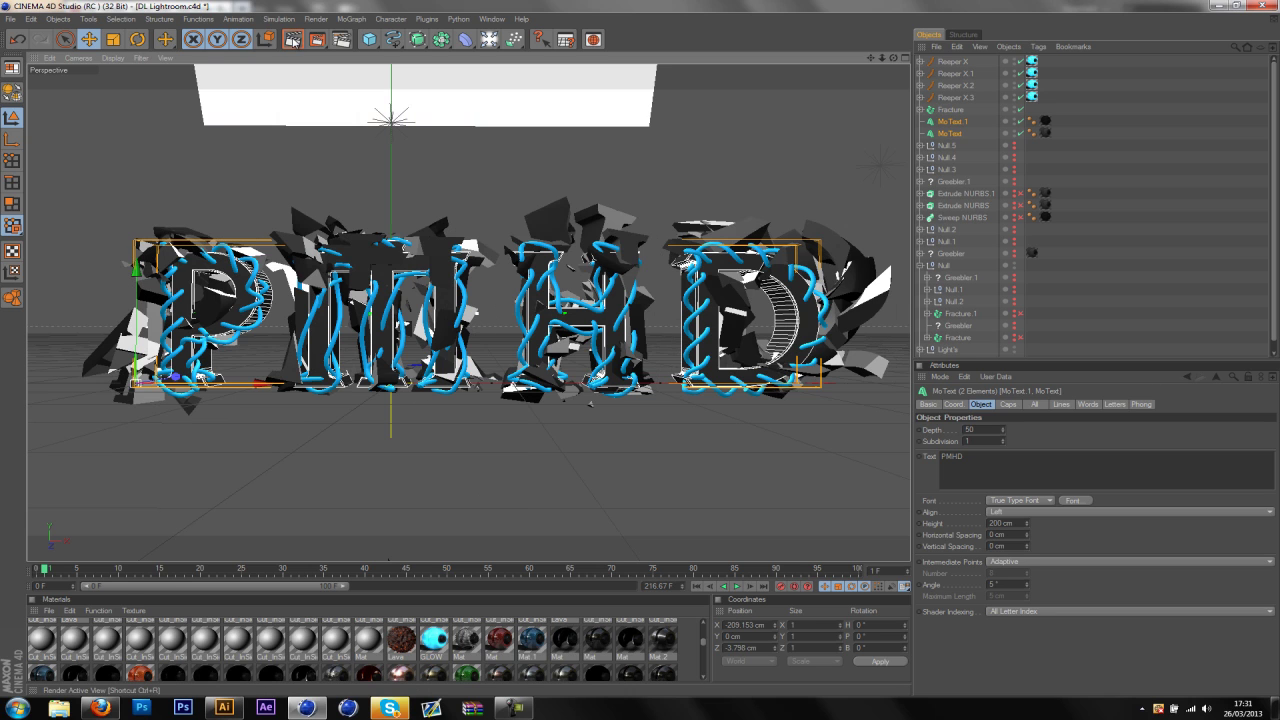
Render the active view showing shattered PMHD text with blue glowing ropes on black.
left_click(293, 40)
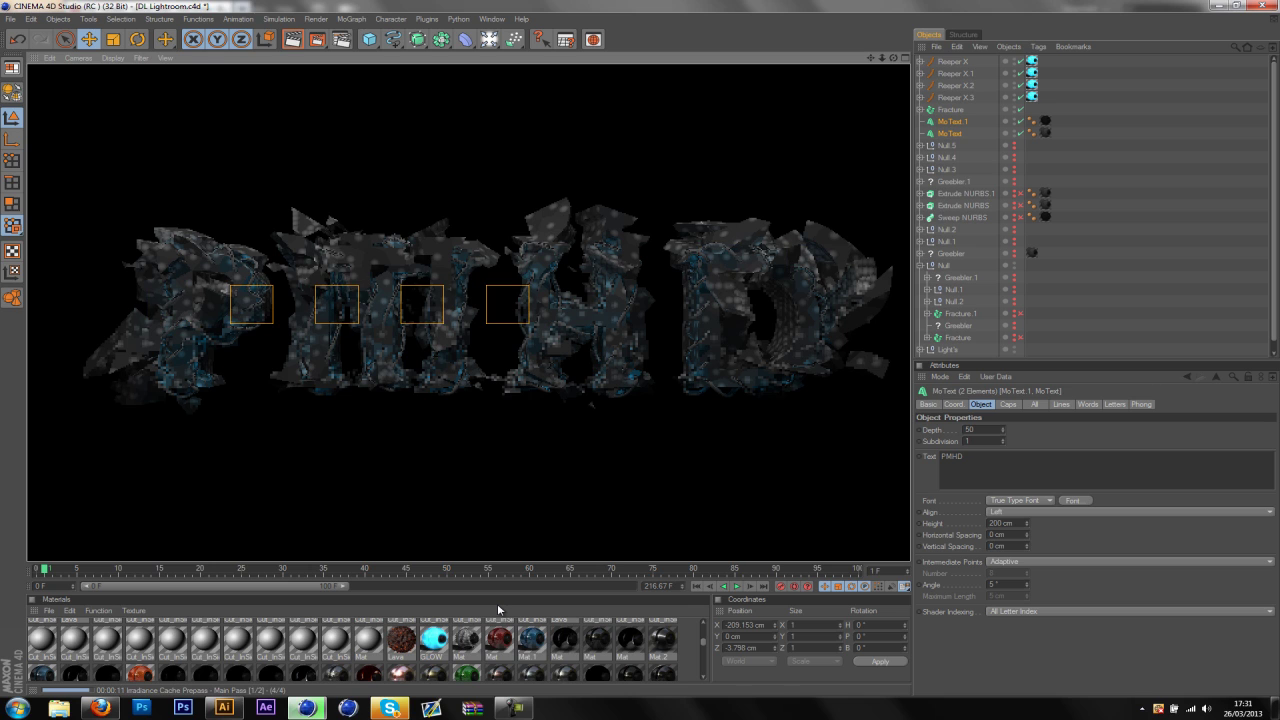
left_click(515, 708)
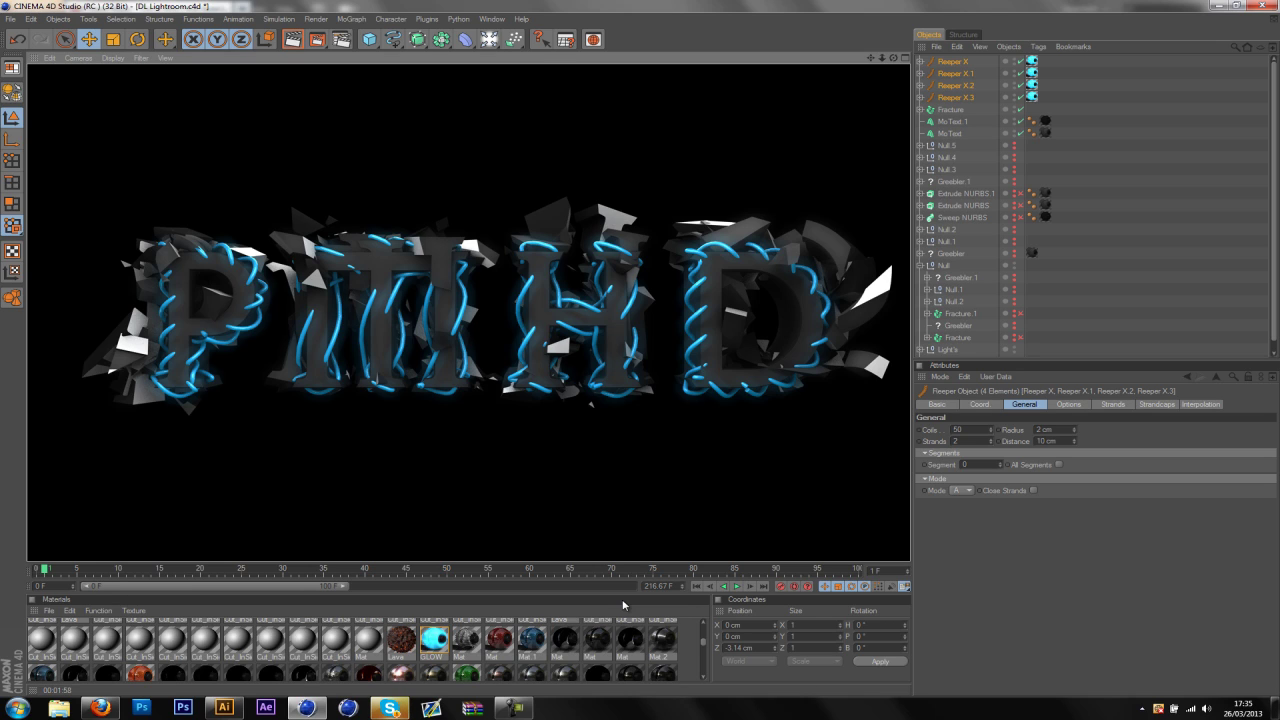
left_click(514, 708)
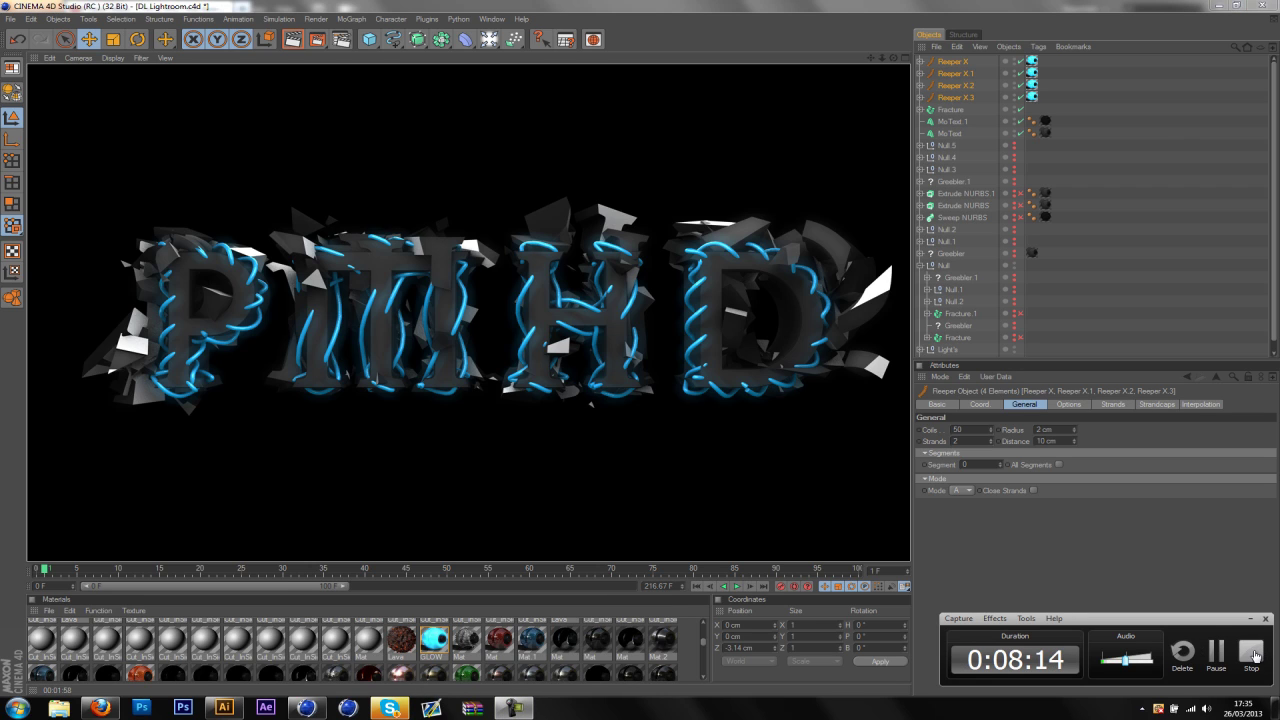